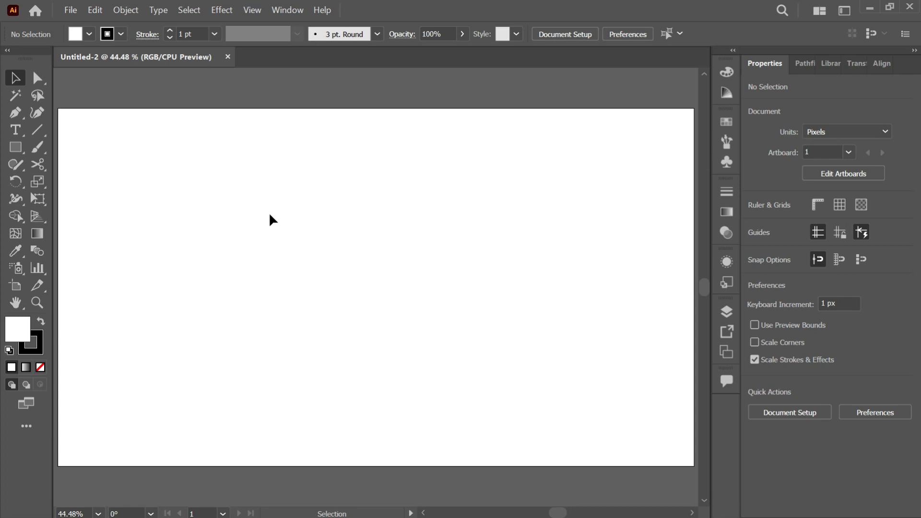
Step: Draw a vertical line about 562 px tall and repeat copies beside it to make six evenly spaced lines
{"action": "left_click", "coordinate": [43, 129]}
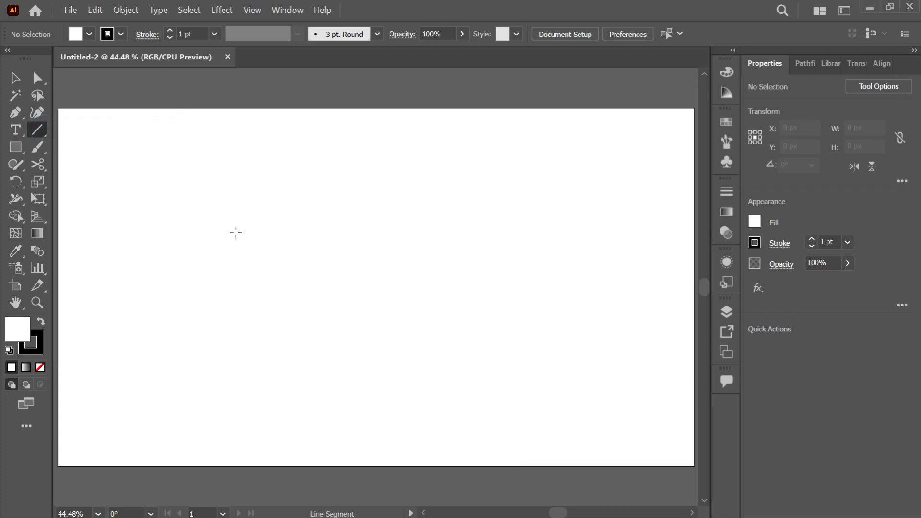
{"action": "mouse_move", "coordinate": [237, 147]}
{"action": "left_mouse_down"}
{"action": "mouse_move", "coordinate": [235, 407]}
{"action": "mouse_move", "coordinate": [242, 386]}
{"action": "mouse_move", "coordinate": [261, 392]}
{"action": "left_mouse_up"}
{"action": "key", "text": "shift+v"}
{"action": "key", "text": "ctrl+d"}
{"action": "key", "text": "ctrl+d"}
{"action": "key", "text": "ctrl+d"}
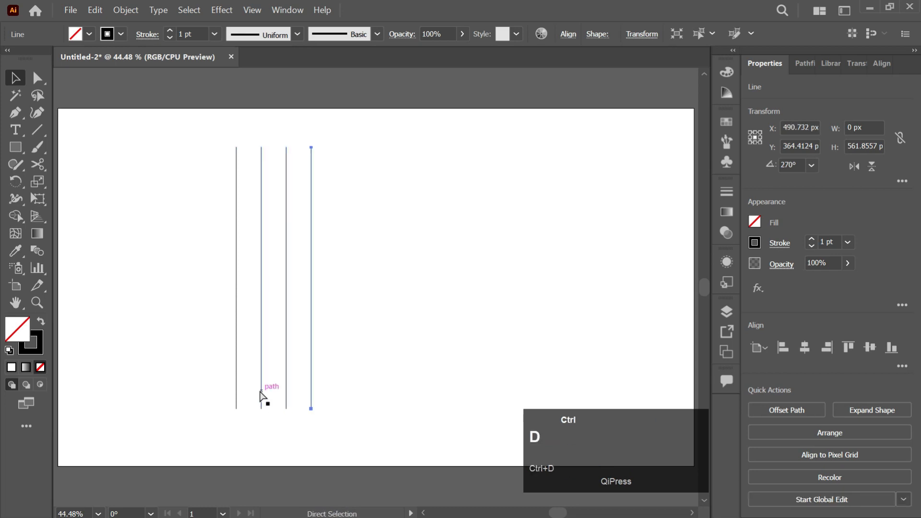
{"action": "key", "text": "ctrl+d"}
Step: Select all six vertical lines and group them
{"action": "left_click_drag", "start_coordinate": [409, 203], "coordinate": [204, 353]}
{"action": "key", "text": "ctrl"}
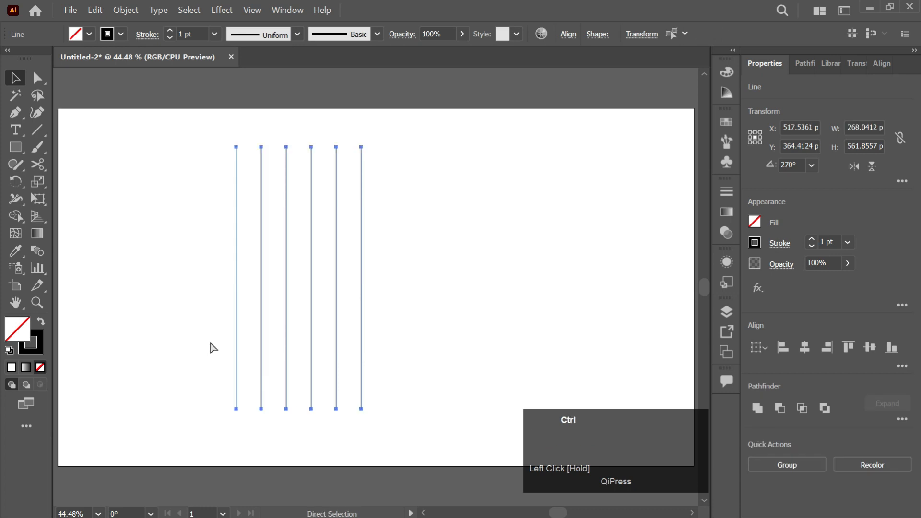
{"action": "key", "text": "ctrl+g"}
Step: Resize the line group to about 235 by 690 px and center it horizontally and vertically on the artboard
{"action": "left_click_drag", "start_coordinate": [361, 278], "coordinate": [345, 278]}
{"action": "left_click_drag", "start_coordinate": [291, 409], "coordinate": [294, 438]}
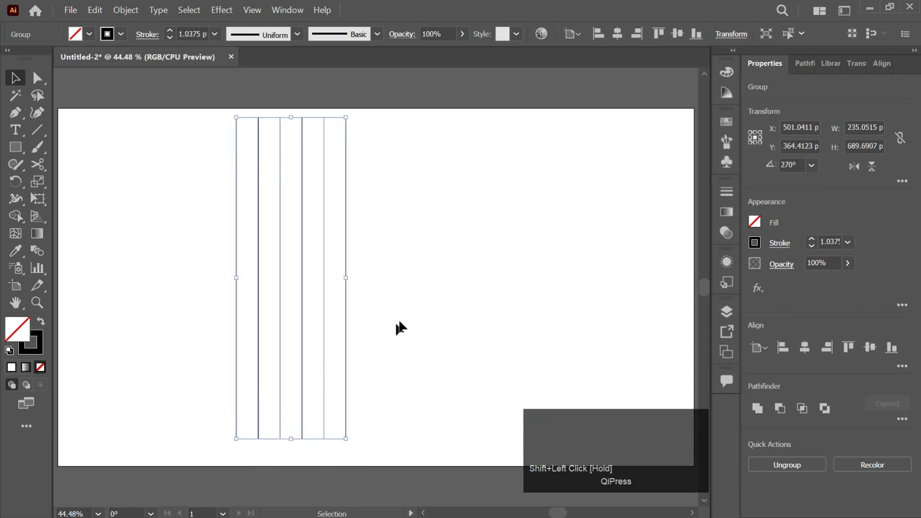
{"action": "left_click", "coordinate": [805, 347]}
{"action": "left_click", "coordinate": [869, 348]}
Step: Paste two copies of the line group in place, rotating one 45° clockwise and the other 45° counterclockwise
{"action": "key", "text": "ctrl"}
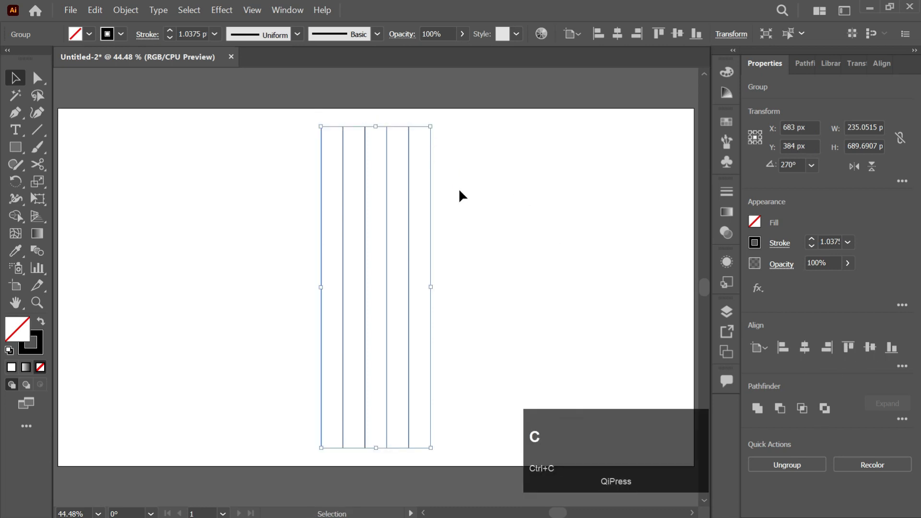
{"action": "key", "text": "ctrl+f"}
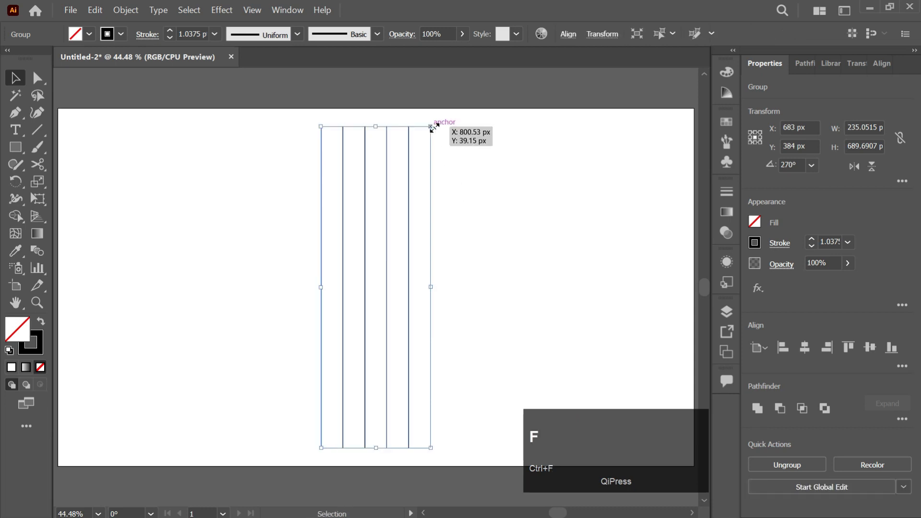
{"action": "left_click_drag", "start_coordinate": [431, 127], "coordinate": [517, 219]}
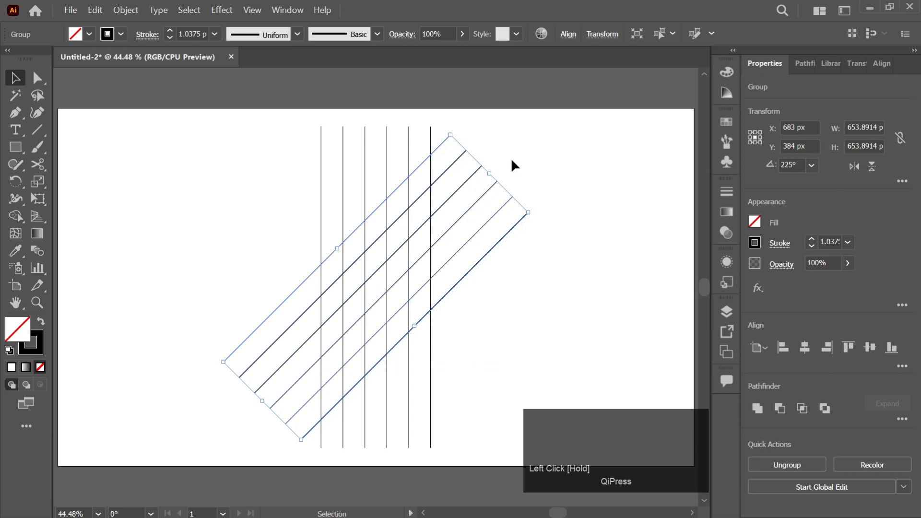
{"action": "left_click", "coordinate": [456, 138], "text": "ctrl"}
{"action": "key", "text": "ctrl+f"}
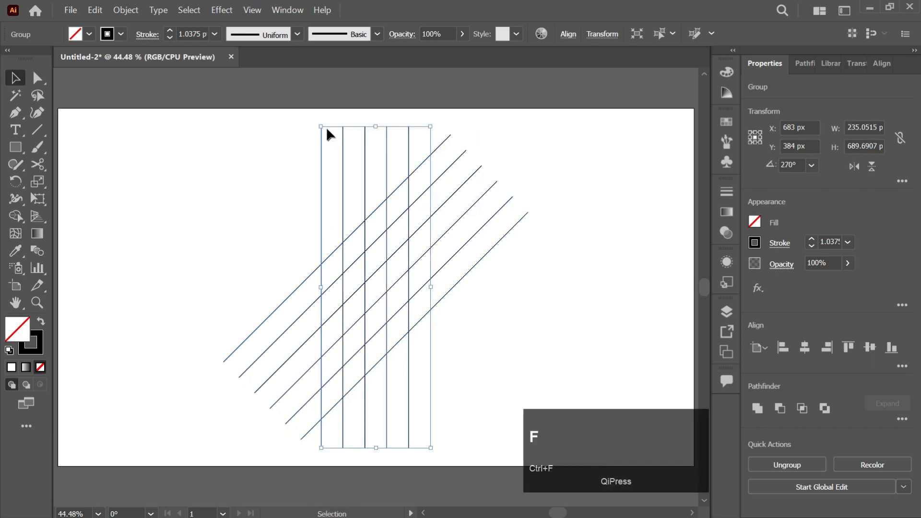
{"action": "left_click_drag", "start_coordinate": [320, 124], "coordinate": [213, 184]}
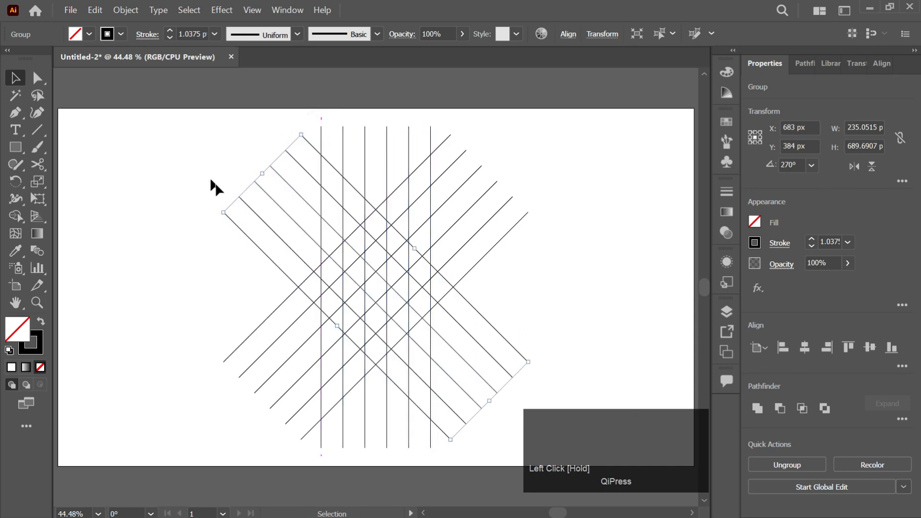
{"action": "left_click", "coordinate": [532, 156]}
Step: Select all three line groups and merge the rightmost vertical strip with the adjoining upper diagonal strip using Shape Builder
{"action": "left_click_drag", "start_coordinate": [547, 156], "coordinate": [230, 416]}
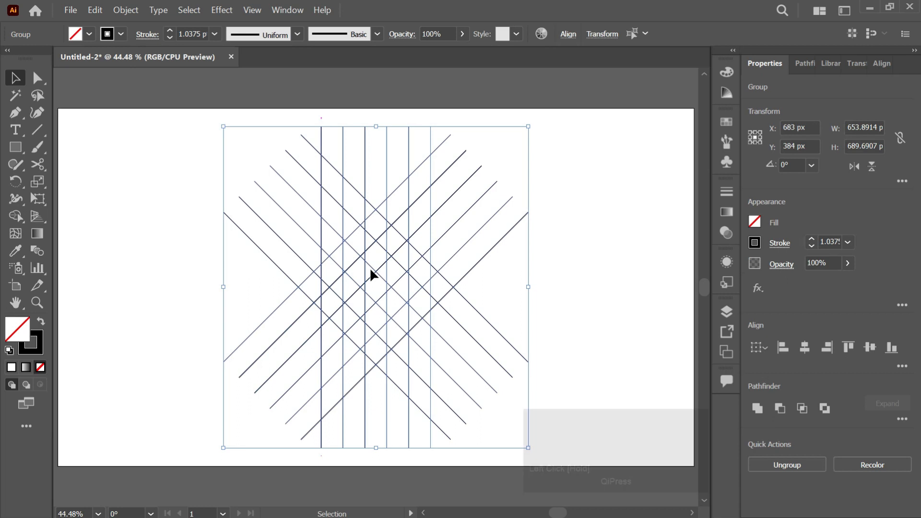
{"action": "key", "text": "shift+m"}
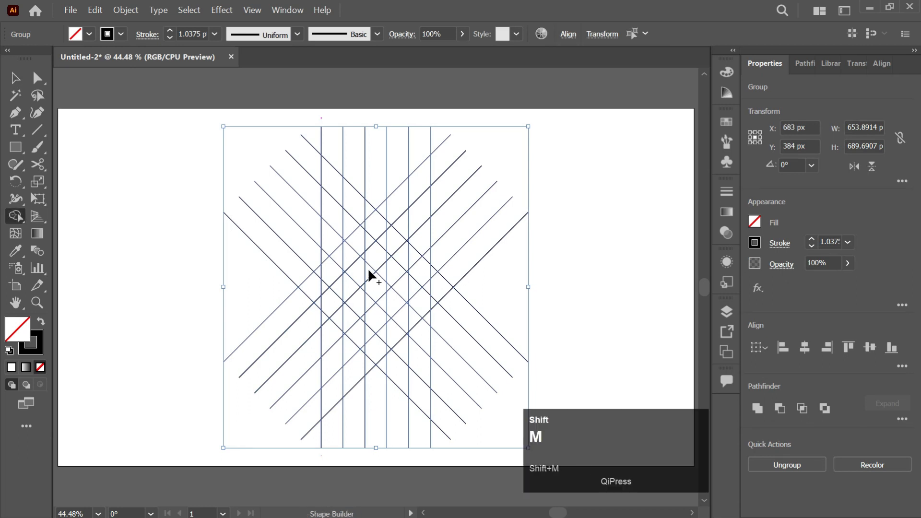
{"action": "left_click", "coordinate": [417, 314]}
{"action": "mouse_move", "coordinate": [419, 312]}
{"action": "left_mouse_down"}
{"action": "mouse_move", "coordinate": [416, 188]}
{"action": "mouse_move", "coordinate": [376, 218]}
{"action": "mouse_move", "coordinate": [353, 260]}
{"action": "left_mouse_up"}
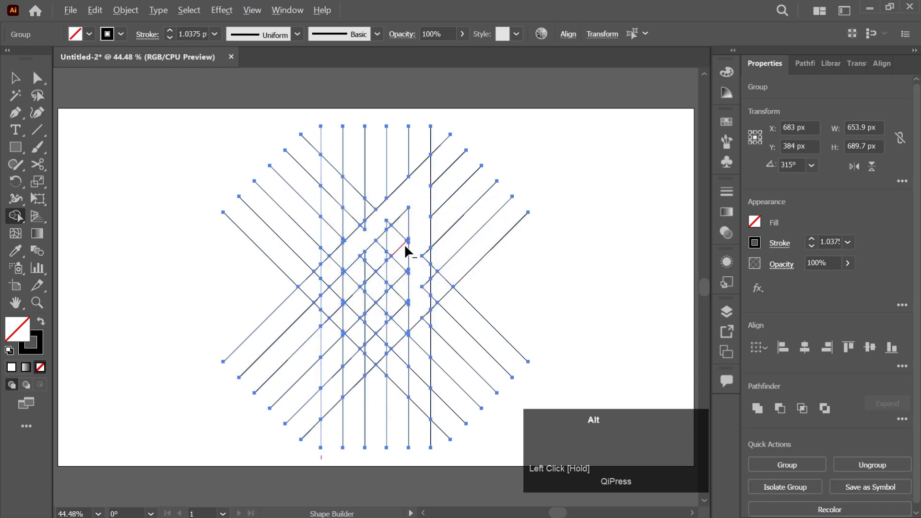
{"action": "scroll", "coordinate": [405, 246], "scroll_direction": "up", "scroll_amount": 2}
{"action": "mouse_move", "coordinate": [438, 350]}
{"action": "left_mouse_down"}
{"action": "mouse_move", "coordinate": [426, 385]}
{"action": "mouse_move", "coordinate": [431, 441]}
{"action": "mouse_move", "coordinate": [434, 341]}
{"action": "left_mouse_up"}
{"action": "left_click_drag", "start_coordinate": [430, 264], "coordinate": [436, 309]}
{"action": "left_click_drag", "start_coordinate": [433, 372], "coordinate": [433, 374]}
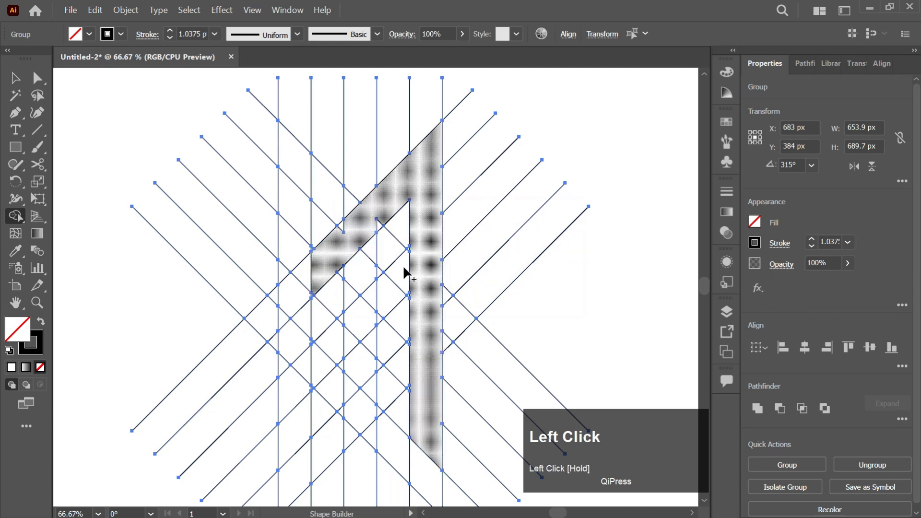
Step: Extend the merged diagonal arm down to a squared-off lower end and clear the leftover line segments inside it
{"action": "scroll", "coordinate": [342, 237], "scroll_direction": "up", "scroll_amount": 2}
{"action": "left_click", "coordinate": [343, 238]}
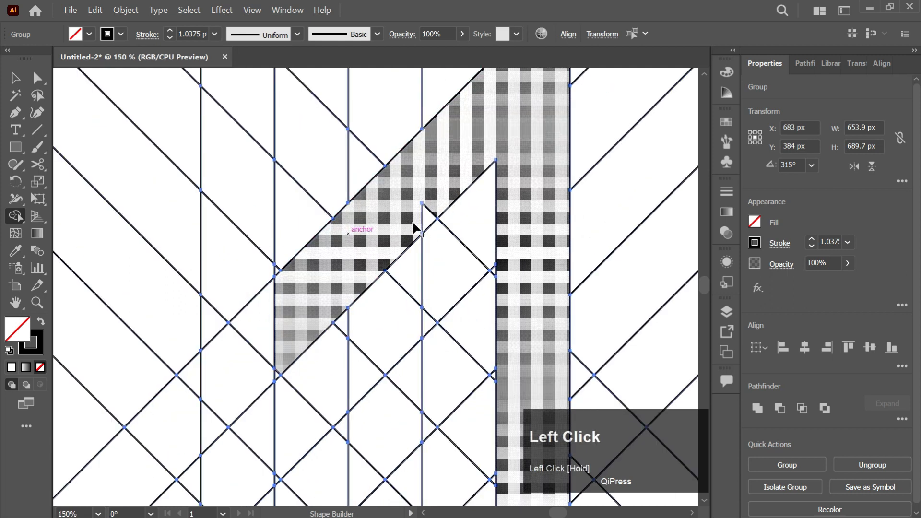
{"action": "left_click", "coordinate": [307, 293]}
{"action": "left_click_drag", "start_coordinate": [283, 316], "coordinate": [243, 370]}
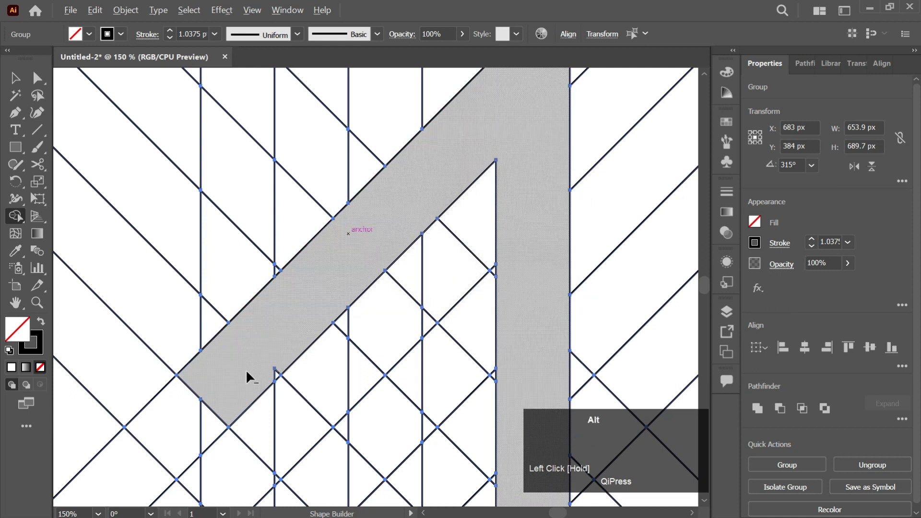
{"action": "scroll", "coordinate": [261, 369], "scroll_direction": "up", "scroll_amount": 2}
{"action": "left_click", "coordinate": [295, 385]}
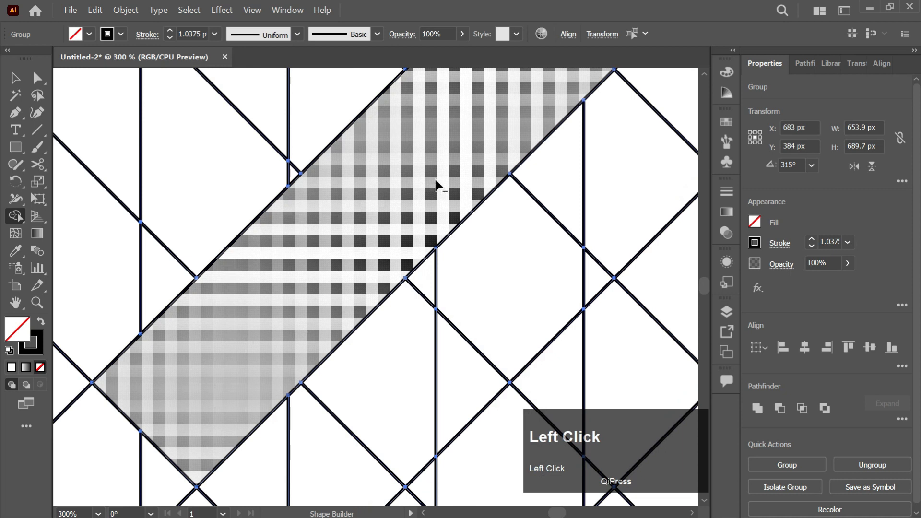
Step: Examine the merged diagonal arm and vertical bar for leftover line segments
{"action": "scroll", "coordinate": [551, 112], "scroll_direction": "down", "scroll_amount": 3}
{"action": "scroll", "coordinate": [573, 125], "scroll_direction": "down", "scroll_amount": 2}
{"action": "scroll", "coordinate": [624, 174], "scroll_direction": "up", "scroll_amount": 4}
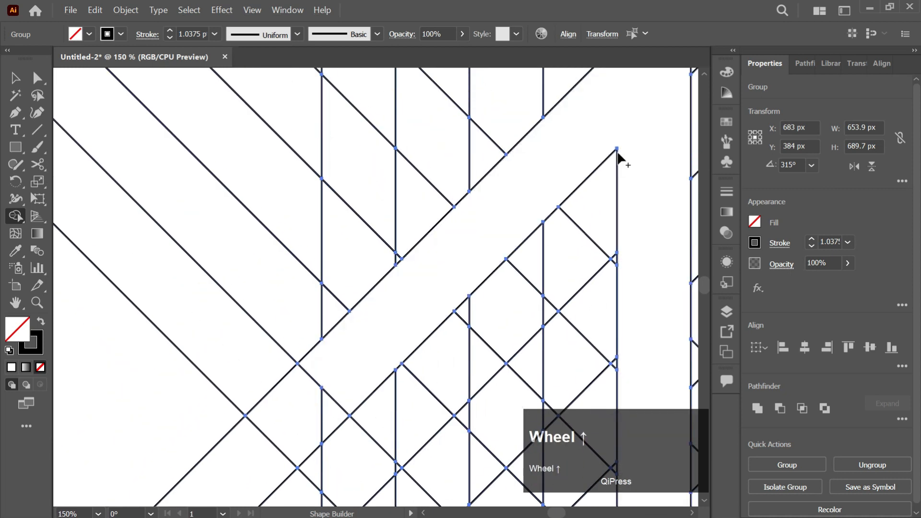
{"action": "scroll", "coordinate": [626, 135], "scroll_direction": "up", "scroll_amount": 3}
{"action": "scroll", "coordinate": [622, 135], "scroll_direction": "right", "scroll_amount": 2}
{"action": "scroll", "coordinate": [606, 130], "scroll_direction": "down", "scroll_amount": 1}
{"action": "scroll", "coordinate": [606, 131], "scroll_direction": "down", "scroll_amount": 5}
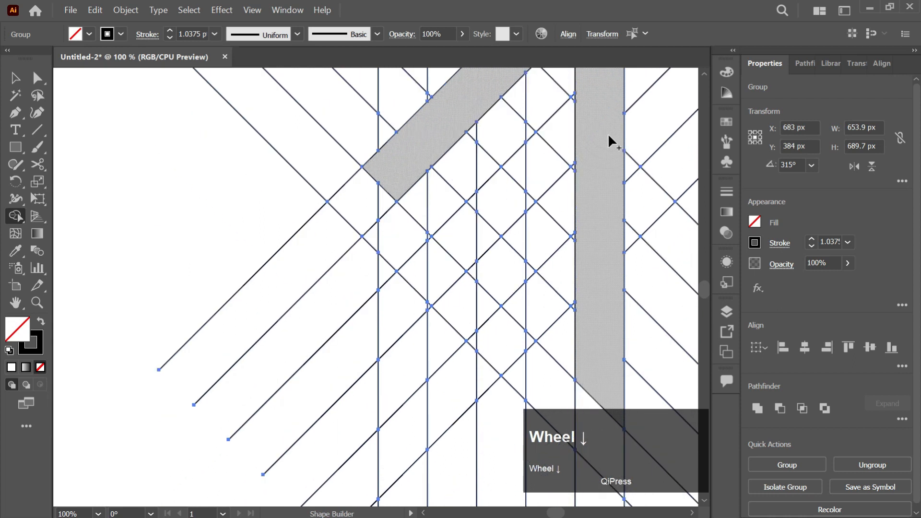
{"action": "scroll", "coordinate": [608, 142], "scroll_direction": "down", "scroll_amount": 2}
{"action": "scroll", "coordinate": [607, 158], "scroll_direction": "right", "scroll_amount": 2}
{"action": "scroll", "coordinate": [531, 246], "scroll_direction": "up", "scroll_amount": 2}
{"action": "left_click", "coordinate": [535, 248]}
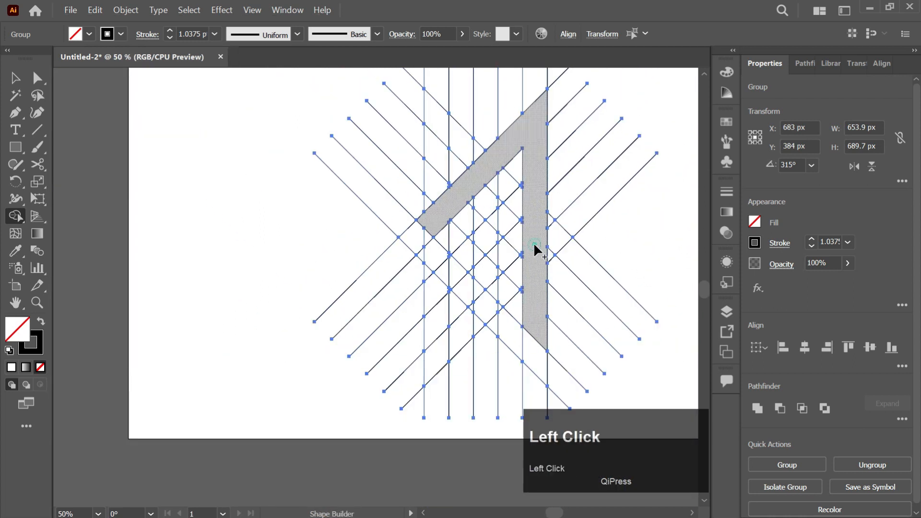
Step: Ungroup the line construction so the merged shape can be selected separately
{"action": "key", "text": "v"}
{"action": "scroll", "coordinate": [537, 252], "scroll_direction": "down", "scroll_amount": 2}
{"action": "scroll", "coordinate": [538, 252], "scroll_direction": "up", "scroll_amount": 5}
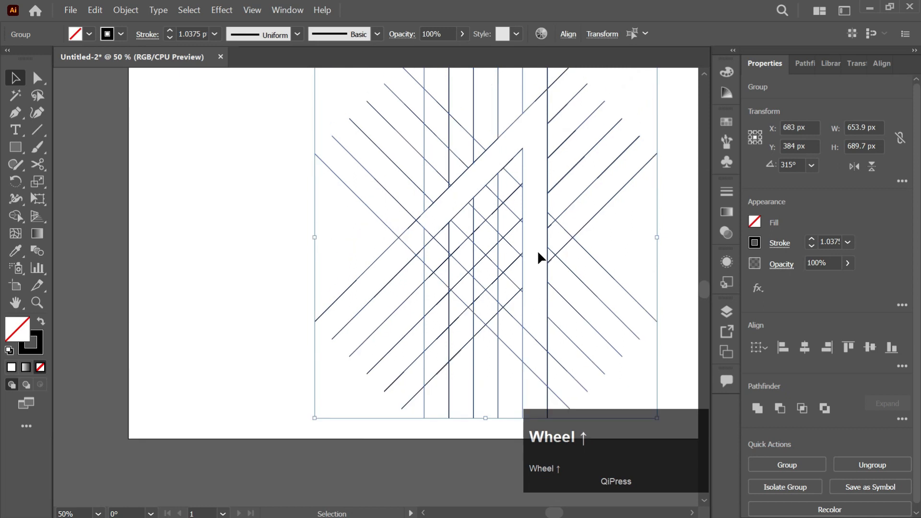
{"action": "scroll", "coordinate": [530, 247], "scroll_direction": "right", "scroll_amount": 2}
{"action": "scroll", "coordinate": [528, 246], "scroll_direction": "down", "scroll_amount": 2}
{"action": "key", "text": "v"}
{"action": "left_click", "coordinate": [500, 270]}
{"action": "left_click", "coordinate": [500, 272]}
{"action": "left_click", "coordinate": [491, 270]}
{"action": "right_click", "coordinate": [491, 272]}
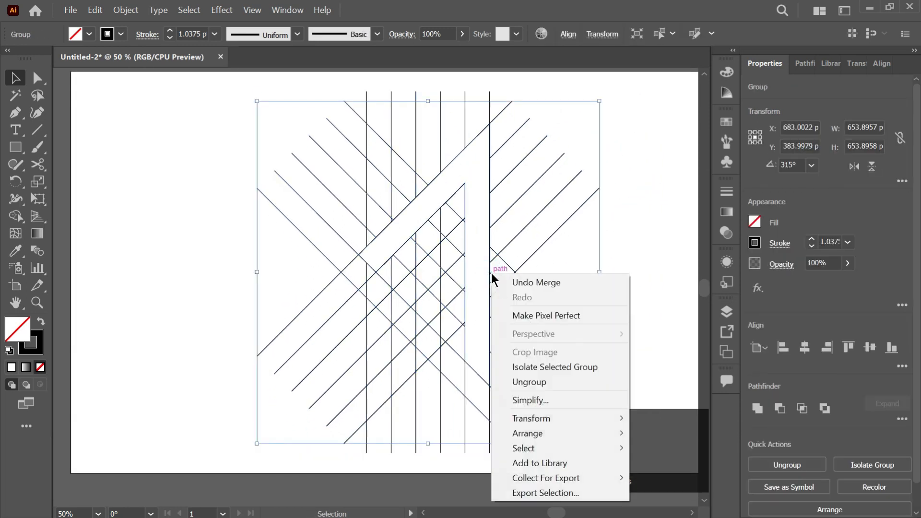
{"action": "left_click", "coordinate": [534, 384]}
{"action": "left_click", "coordinate": [504, 257]}
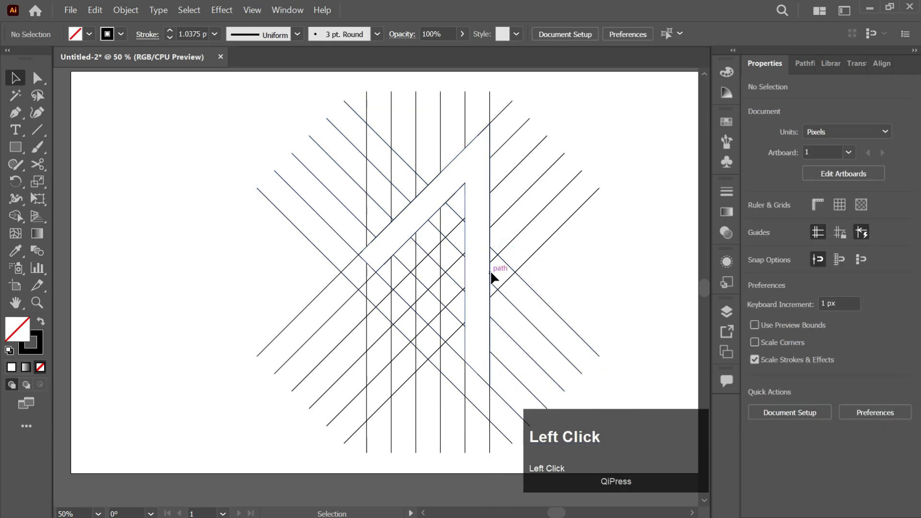
Step: Cut the merged shape to the clipboard and delete all remaining construction lines
{"action": "left_click", "coordinate": [490, 270]}
{"action": "key", "text": "ctrl"}
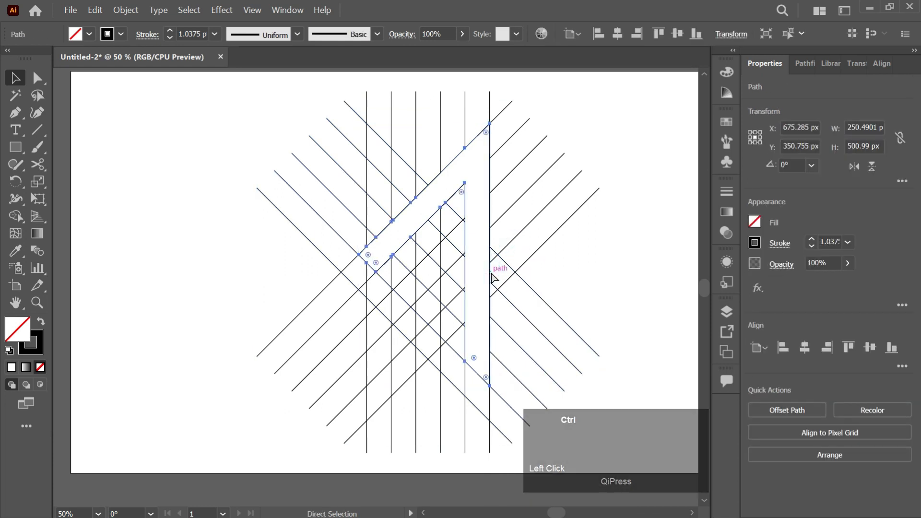
{"action": "key", "text": "ctrl+x"}
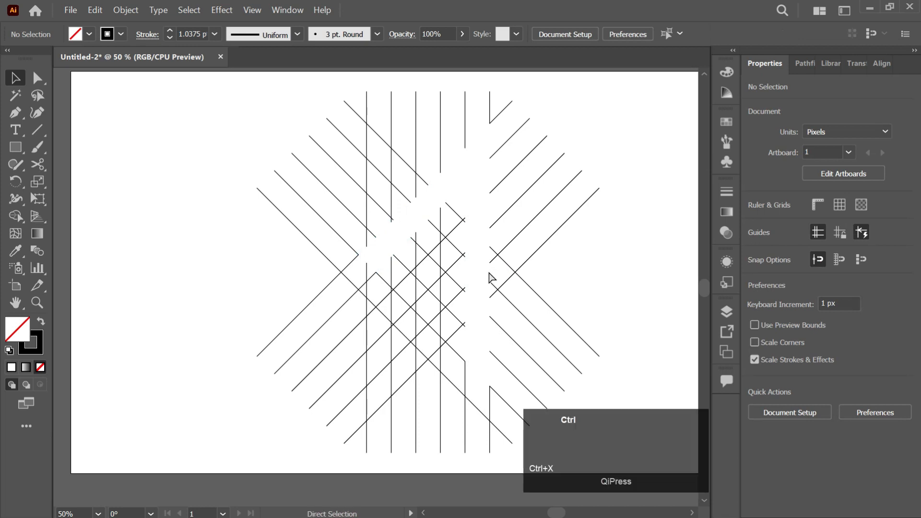
{"action": "key", "text": "ctrl+a"}
{"action": "key", "text": "Delete"}
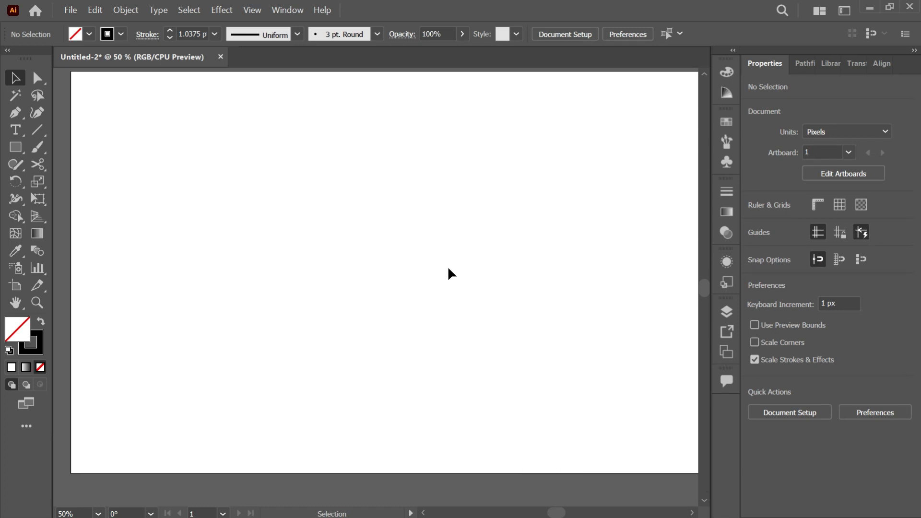
Step: Paste the merged shape onto the empty artboard and move it to about X 750 px, Y 341 px
{"action": "key", "text": "ctrl"}
{"action": "key", "text": "ctrl+v"}
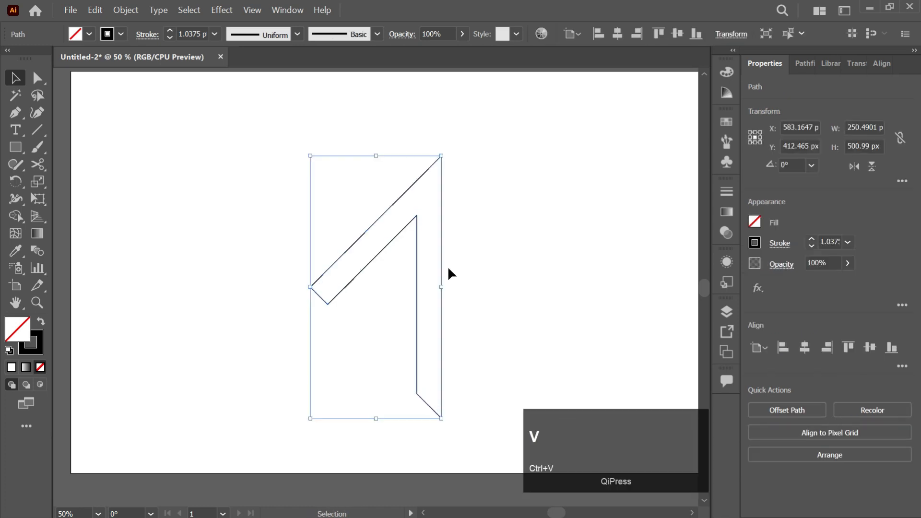
{"action": "key", "text": "ctrl+0"}
{"action": "scroll", "coordinate": [446, 278], "scroll_direction": "up", "scroll_amount": 4}
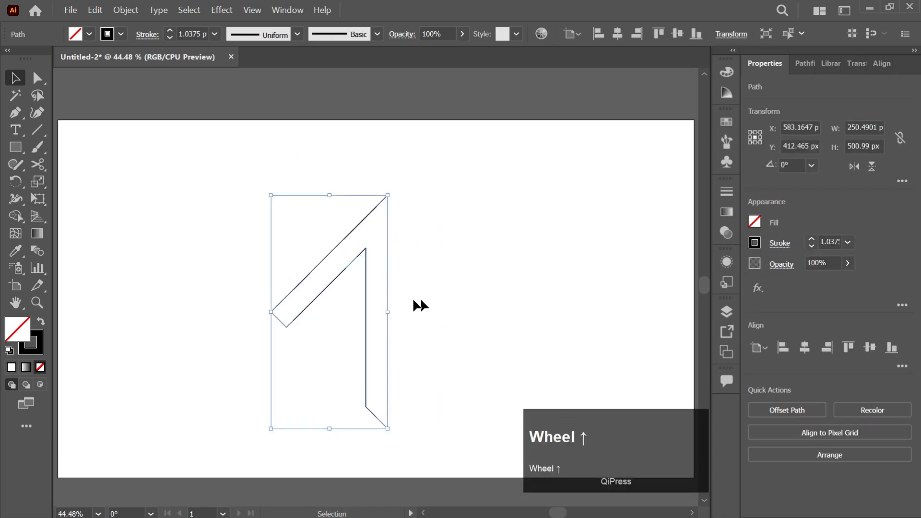
{"action": "left_click", "coordinate": [387, 292]}
{"action": "left_click_drag", "start_coordinate": [386, 297], "coordinate": [464, 264]}
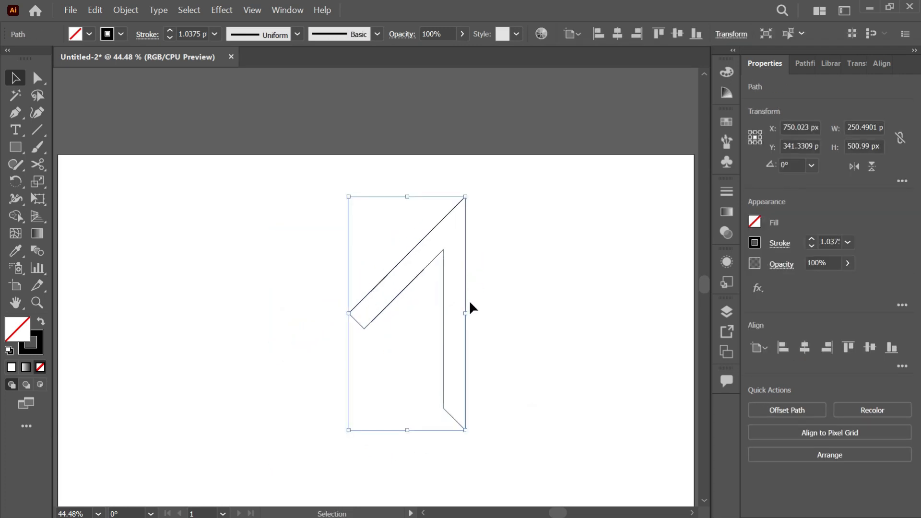
Step: Create a horizontally flipped duplicate of the shape and overlap the two diagonal arms to form a letter M
{"action": "left_click_drag", "start_coordinate": [466, 302], "coordinate": [356, 302]}
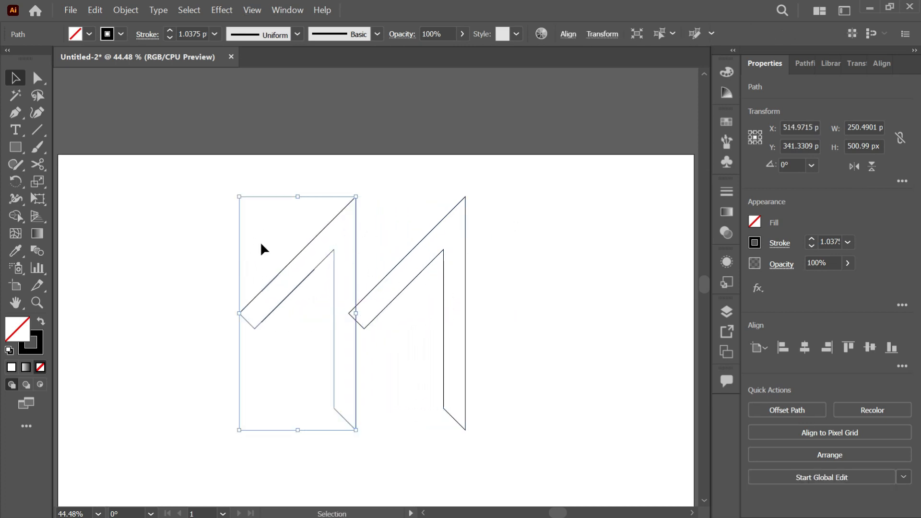
{"action": "left_click", "coordinate": [854, 166]}
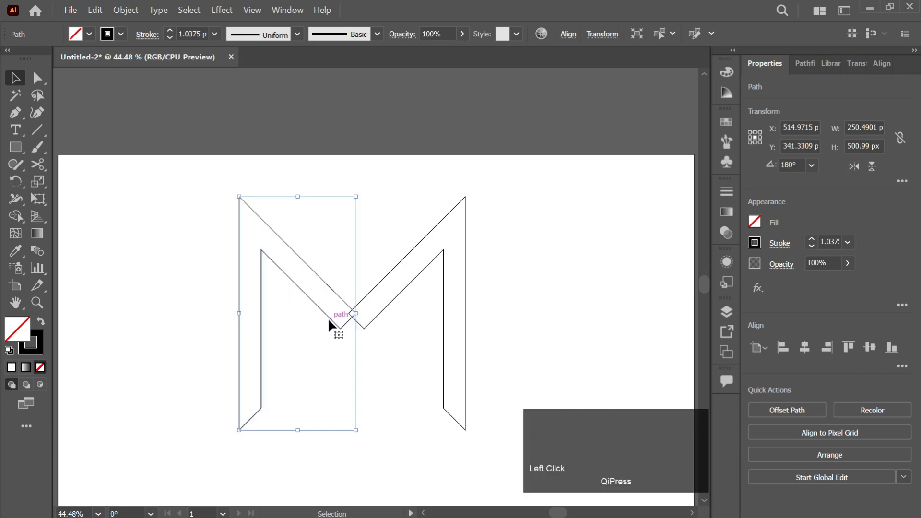
{"action": "left_click_drag", "start_coordinate": [329, 318], "coordinate": [374, 326]}
{"action": "left_click_drag", "start_coordinate": [199, 223], "coordinate": [346, 298]}
{"action": "key", "text": "ctrl+z"}
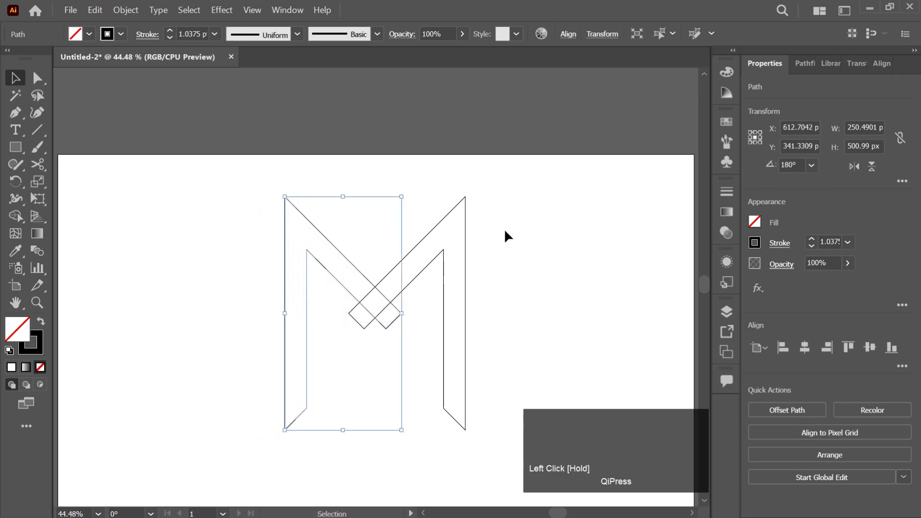
Step: Remove the two arm ends protruding below the crossing and merge both halves into one M with Shape Builder
{"action": "left_click_drag", "start_coordinate": [504, 218], "coordinate": [250, 399]}
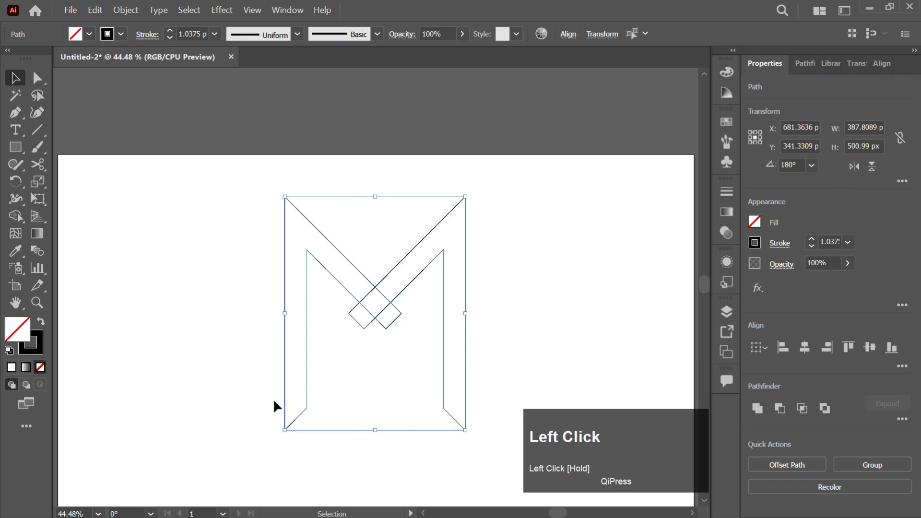
{"action": "key", "text": "shift"}
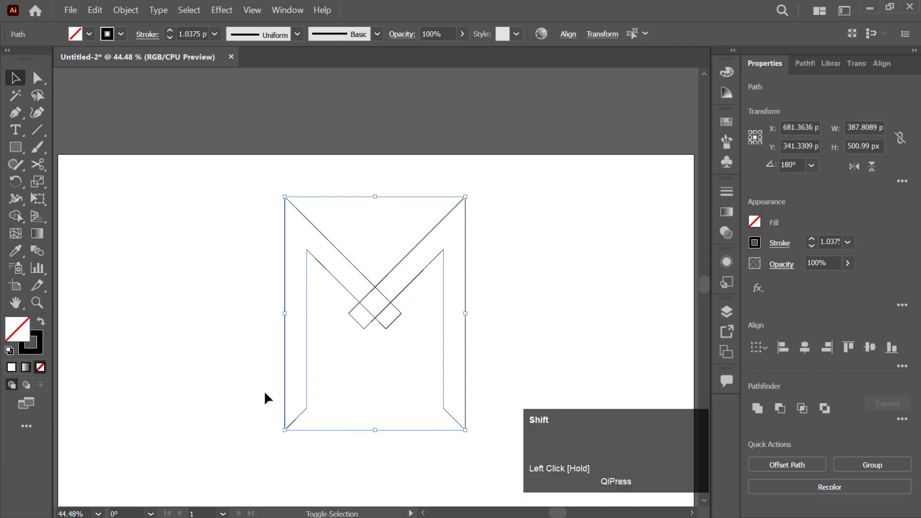
{"action": "key", "text": "shift+m"}
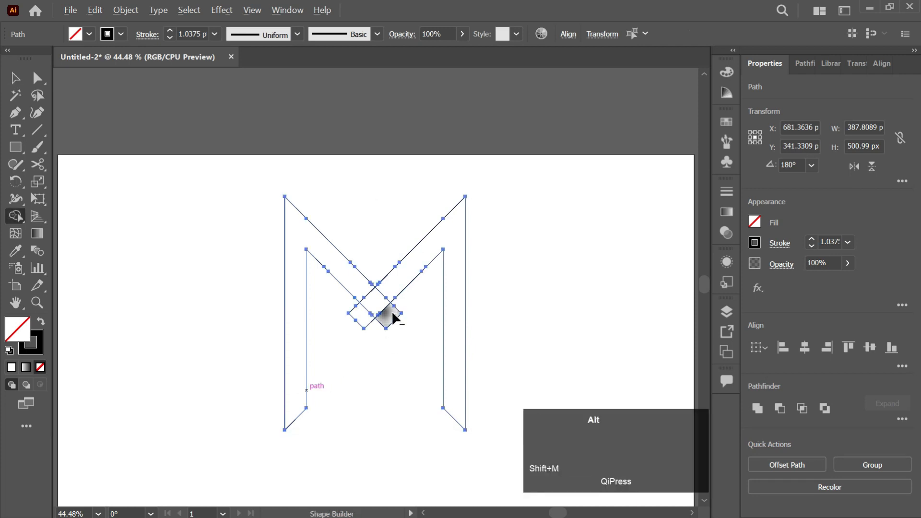
{"action": "scroll", "coordinate": [393, 318], "scroll_direction": "up", "scroll_amount": 4}
{"action": "left_click", "coordinate": [387, 331], "text": "alt"}
{"action": "left_click", "coordinate": [312, 326], "text": "alt"}
{"action": "mouse_move", "coordinate": [391, 258]}
{"action": "left_mouse_down"}
{"action": "mouse_move", "coordinate": [362, 287]}
{"action": "mouse_move", "coordinate": [327, 271]}
{"action": "left_mouse_up"}
{"action": "scroll", "coordinate": [328, 269], "scroll_direction": "down", "scroll_amount": 3, "text": "alt"}
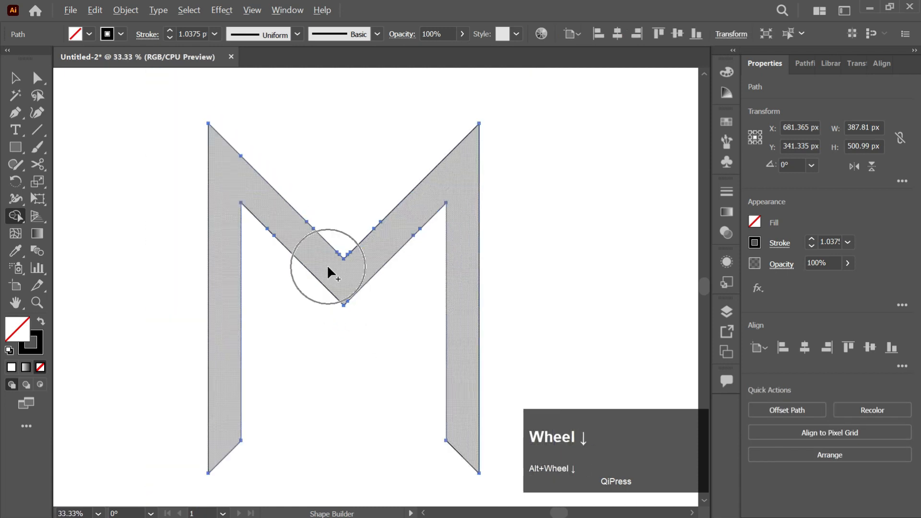
Step: Center the merged M horizontally and vertically on the artboard
{"action": "left_click", "coordinate": [349, 267]}
{"action": "scroll", "coordinate": [347, 267], "scroll_direction": "up", "scroll_amount": 1, "text": "alt"}
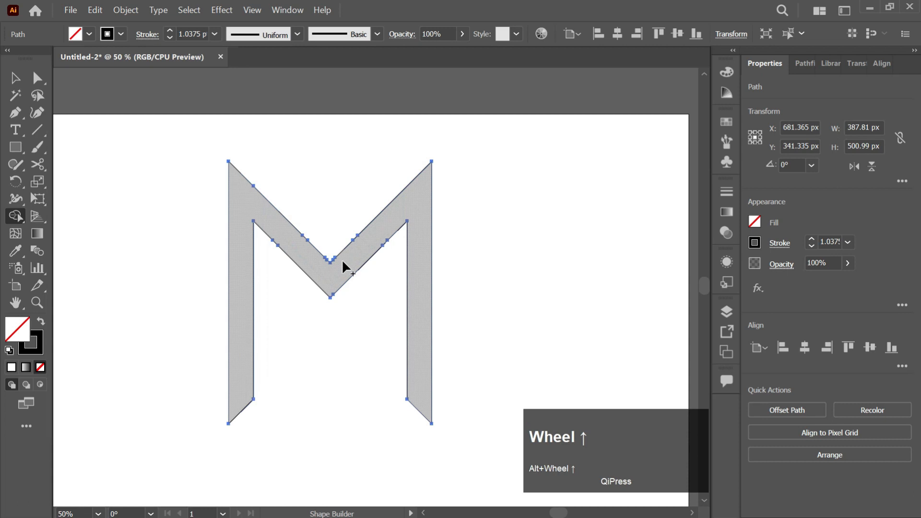
{"action": "key", "text": "v"}
{"action": "left_click", "coordinate": [370, 290]}
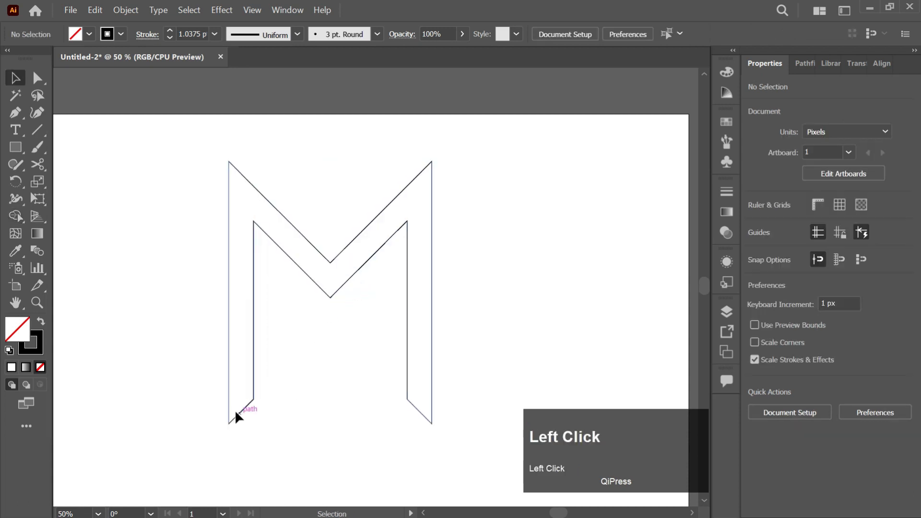
{"action": "left_click_drag", "start_coordinate": [504, 195], "coordinate": [396, 344]}
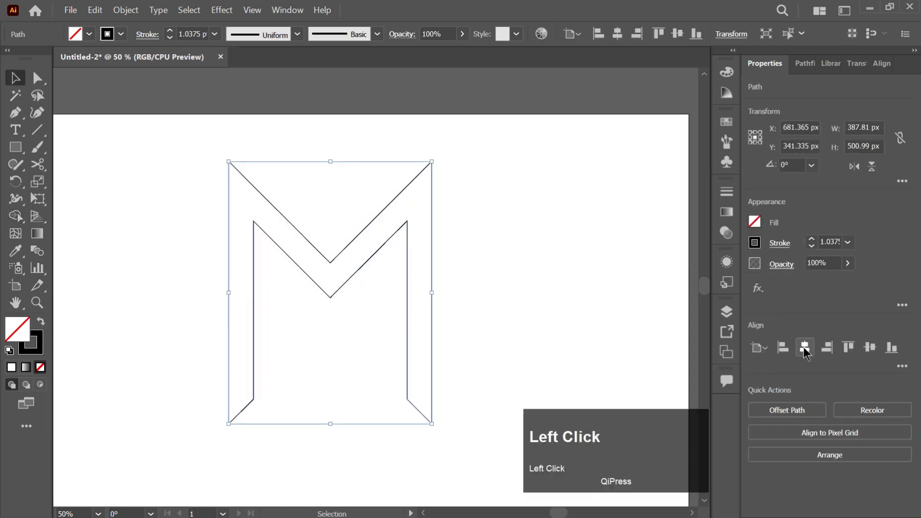
{"action": "left_click", "coordinate": [850, 349]}
{"action": "left_click", "coordinate": [415, 338]}
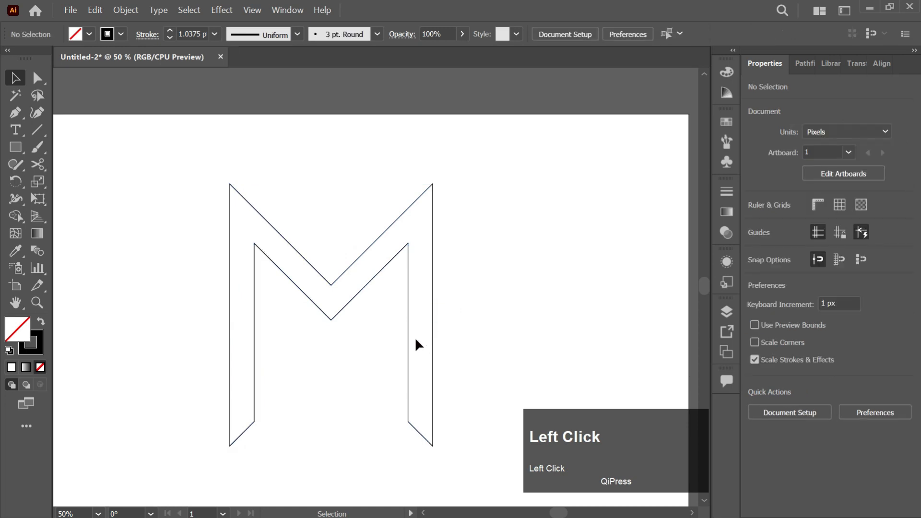
Step: Duplicate the M in place and scale the copy to about 294 px wide so it fits inside the original's inner outline
{"action": "left_click", "coordinate": [409, 337]}
{"action": "key", "text": "ctrl+c"}
{"action": "key", "text": "ctrl+f"}
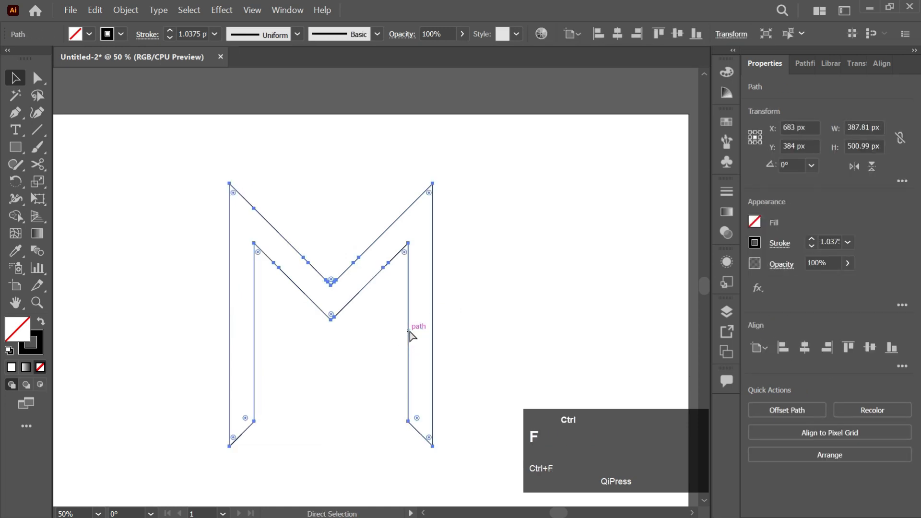
{"action": "mouse_move", "coordinate": [432, 314]}
{"action": "left_mouse_down"}
{"action": "mouse_move", "coordinate": [375, 308]}
{"action": "mouse_move", "coordinate": [386, 312]}
{"action": "mouse_move", "coordinate": [393, 358]}
{"action": "mouse_move", "coordinate": [394, 340]}
{"action": "mouse_move", "coordinate": [410, 339]}
{"action": "left_mouse_up"}
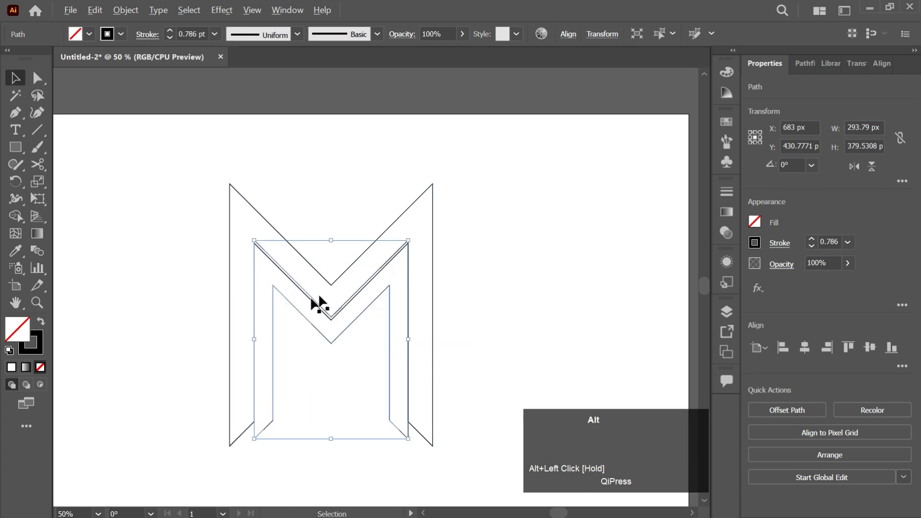
Step: Move the large M up to about Y 378.5 px so its inner edges coincide with the small M's upper edges
{"action": "scroll", "coordinate": [311, 300], "scroll_direction": "up", "scroll_amount": 3, "text": "alt"}
{"action": "scroll", "coordinate": [382, 370], "scroll_direction": "up", "scroll_amount": 1, "text": "alt"}
{"action": "left_click_drag", "start_coordinate": [382, 377], "coordinate": [386, 364]}
{"action": "scroll", "coordinate": [388, 364], "scroll_direction": "down", "scroll_amount": 4, "text": "alt"}
{"action": "scroll", "coordinate": [408, 340], "scroll_direction": "down", "scroll_amount": 1}
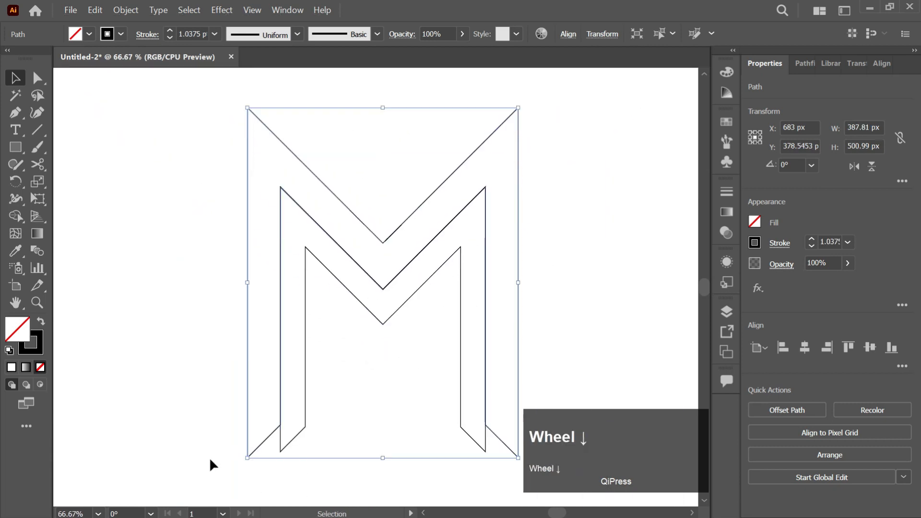
{"action": "left_click", "coordinate": [467, 437]}
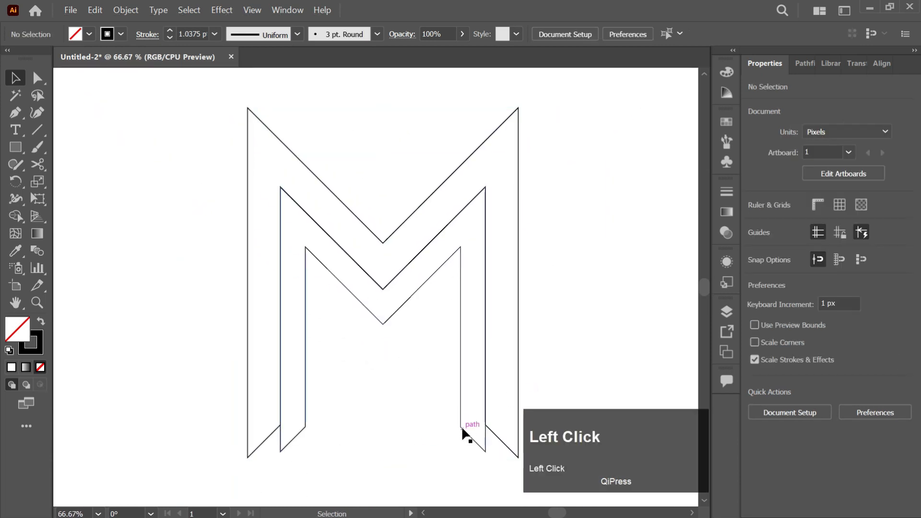
Step: Draw a 45° Pen line from the large M's left foot tip up across the small M's left leg
{"action": "key", "text": "ctrl"}
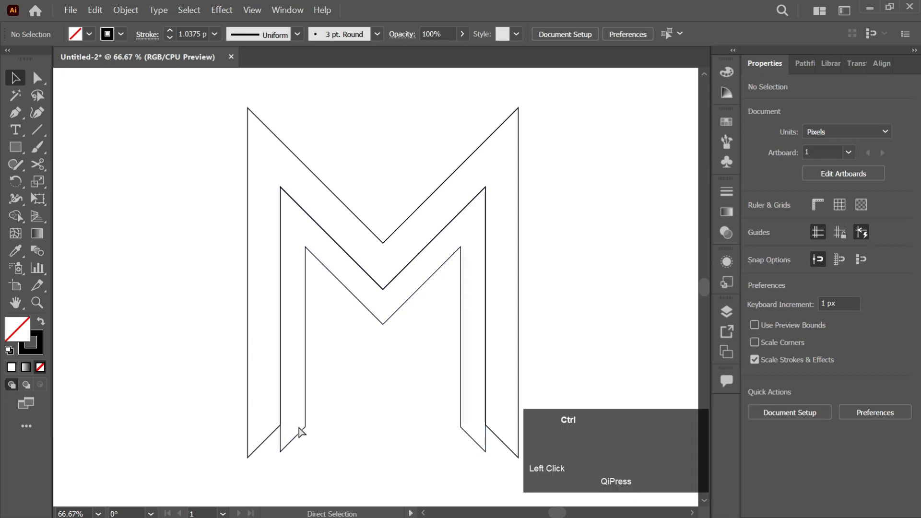
{"action": "scroll", "coordinate": [300, 432], "scroll_direction": "down", "scroll_amount": 2, "text": "ctrl"}
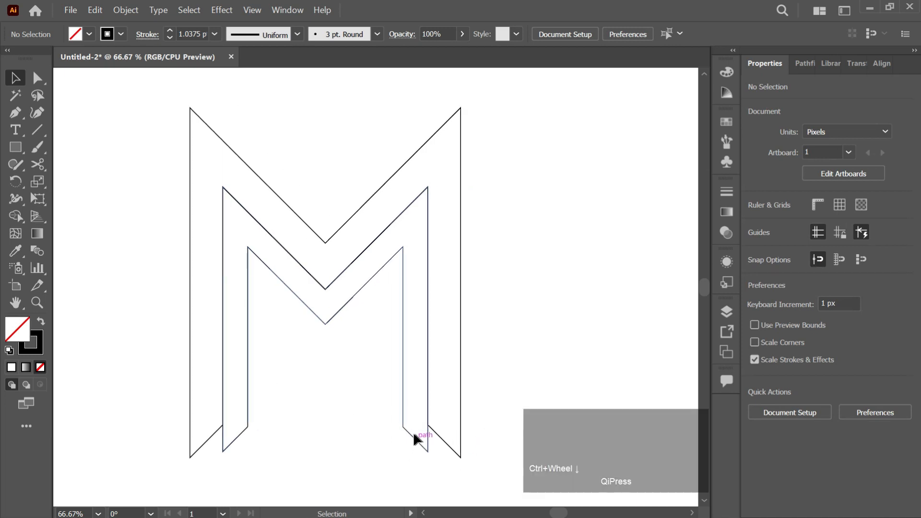
{"action": "key", "text": "p"}
{"action": "left_click", "coordinate": [189, 458]}
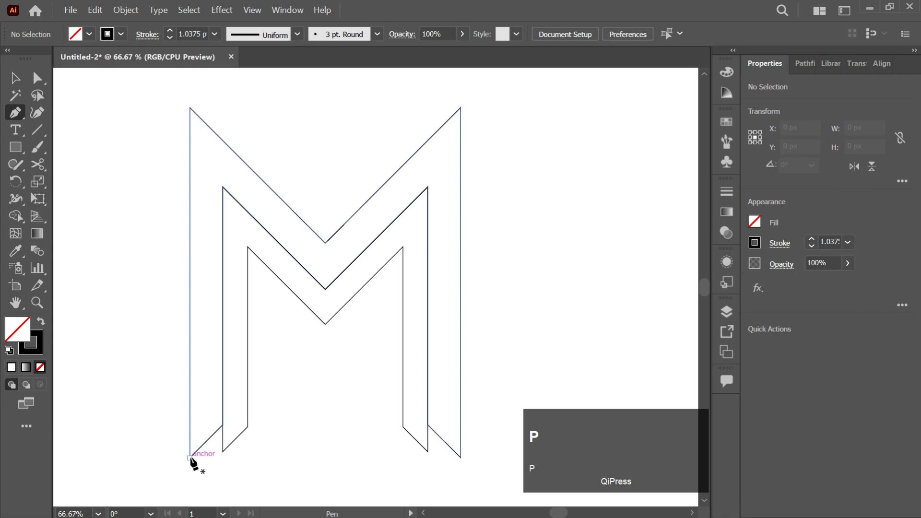
{"action": "left_click", "coordinate": [263, 383], "text": "shift"}
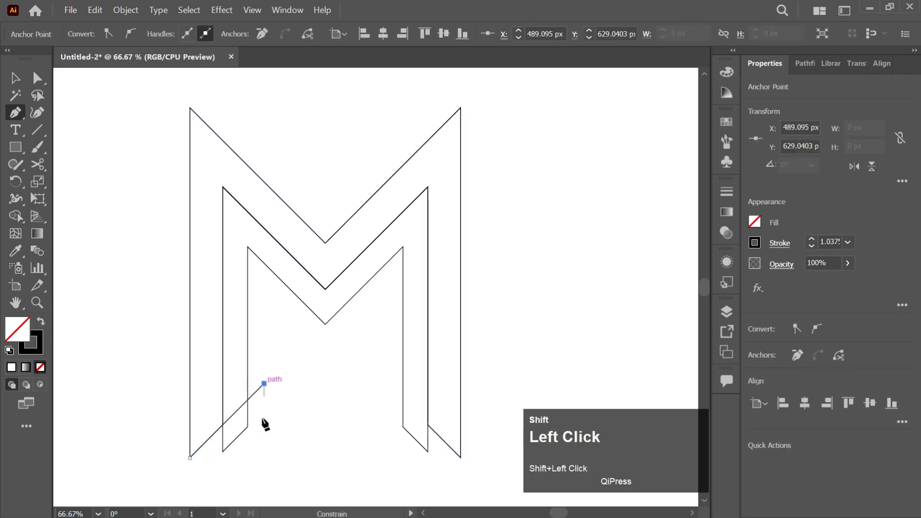
{"action": "key", "text": "Escape"}
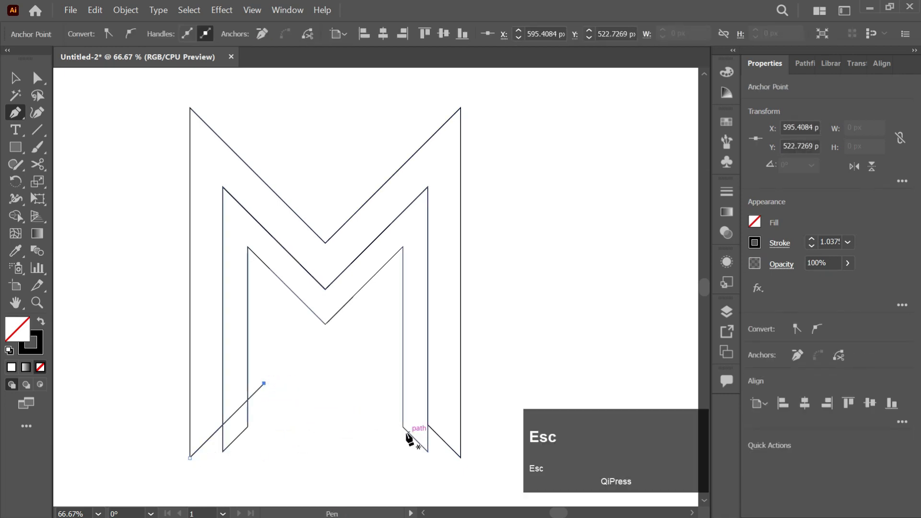
{"action": "left_click", "coordinate": [460, 458]}
{"action": "key", "text": "Escape"}
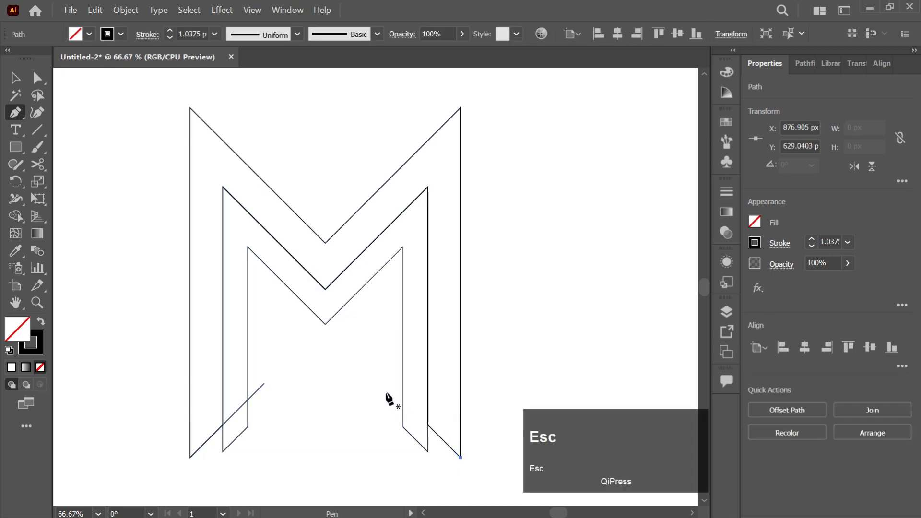
{"action": "key", "text": "ctrl+z"}
Step: Draw a matching diagonal Pen line about 146 px long from the large M's right foot tip across the small M's right leg
{"action": "left_click", "coordinate": [460, 458]}
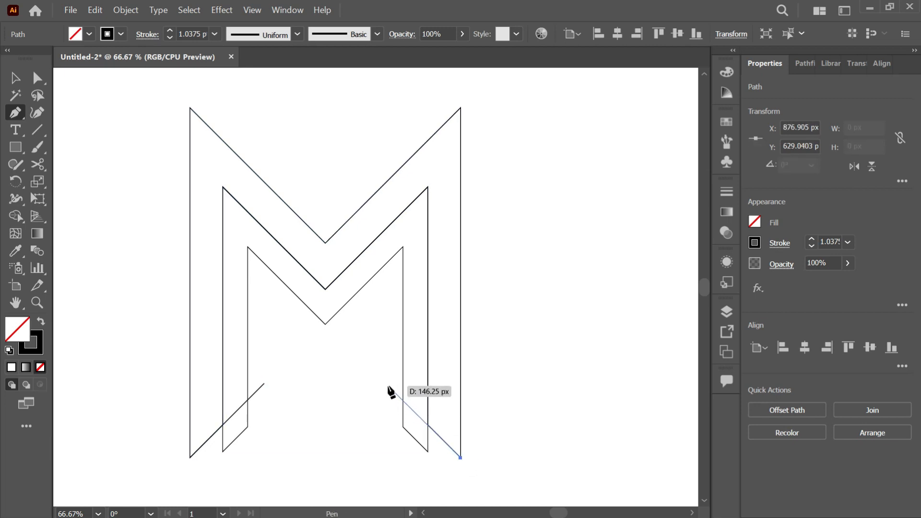
{"action": "left_click", "coordinate": [388, 386]}
{"action": "key", "text": "v"}
{"action": "left_click", "coordinate": [446, 444]}
Step: Select all shapes and remove the small M's leg ends below the diagonal lines with Shape Builder
{"action": "left_click_drag", "start_coordinate": [453, 397], "coordinate": [452, 398]}
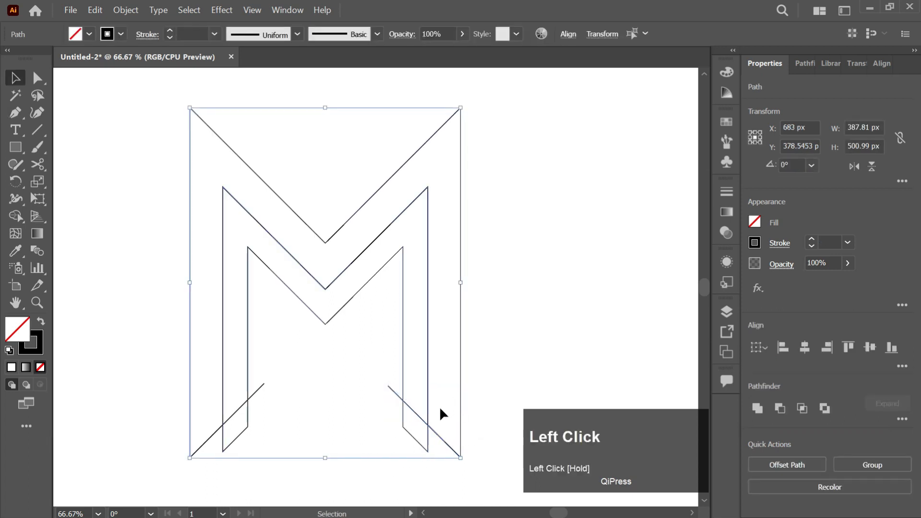
{"action": "left_click_drag", "start_coordinate": [158, 383], "coordinate": [425, 445]}
{"action": "key", "text": "shift+m"}
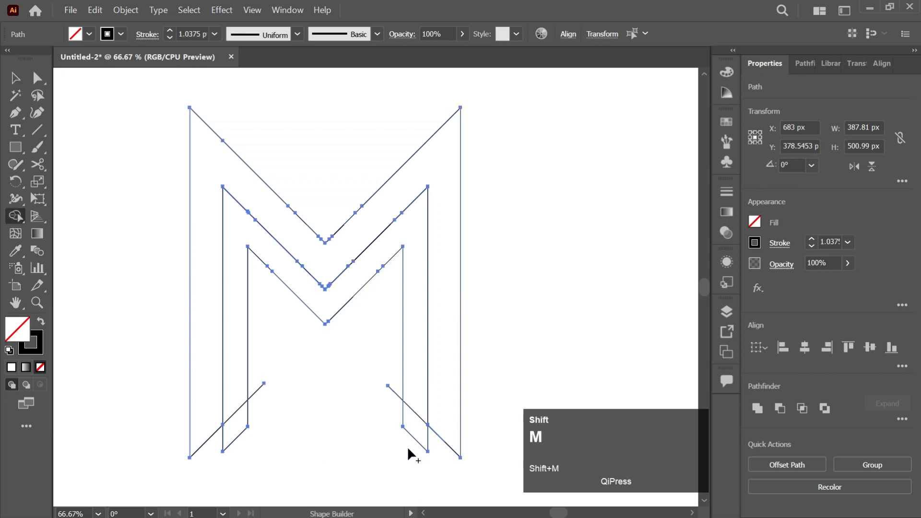
{"action": "left_click", "coordinate": [410, 417], "text": "alt"}
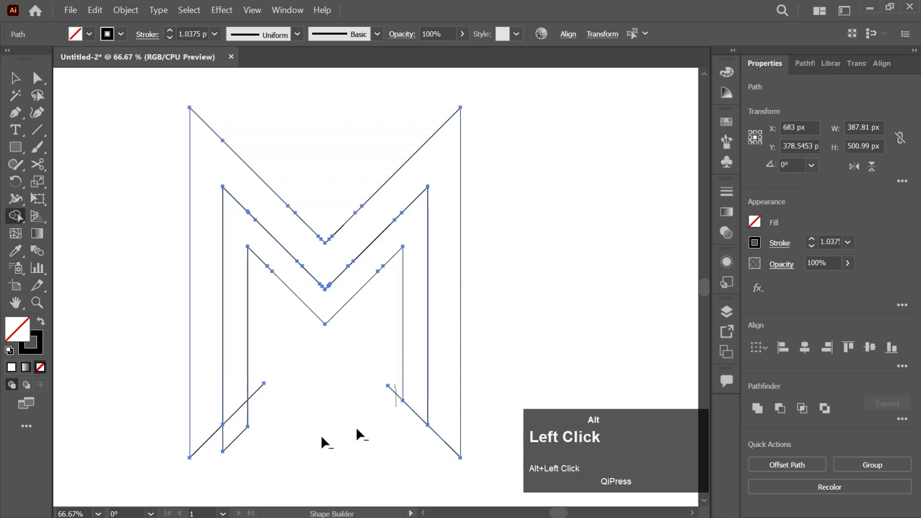
{"action": "left_click", "coordinate": [243, 423], "text": "alt"}
{"action": "left_click", "coordinate": [223, 432], "text": "alt"}
Step: Move the nested M shapes up off the two diagonal cutting lines and delete both lines
{"action": "key", "text": "v"}
{"action": "left_click", "coordinate": [312, 373]}
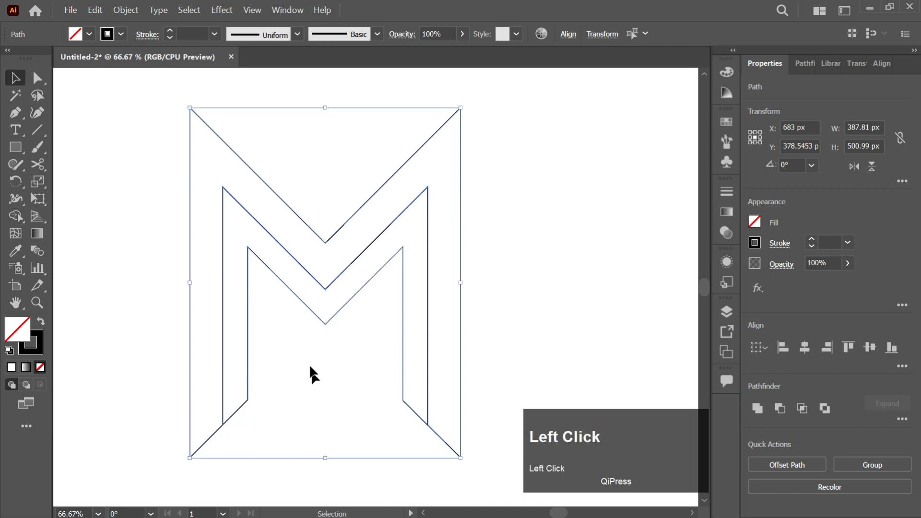
{"action": "left_click_drag", "start_coordinate": [338, 310], "coordinate": [345, 246]}
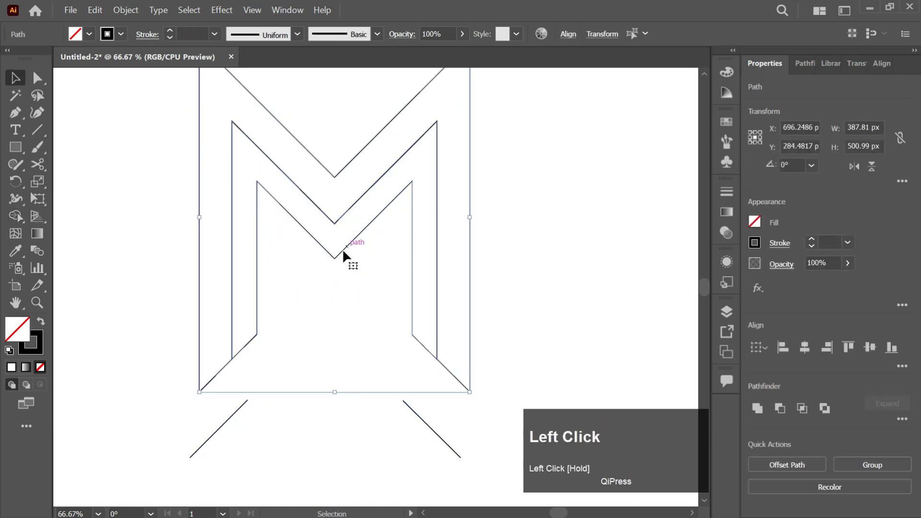
{"action": "left_click_drag", "start_coordinate": [171, 426], "coordinate": [304, 465]}
{"action": "key", "text": "Delete"}
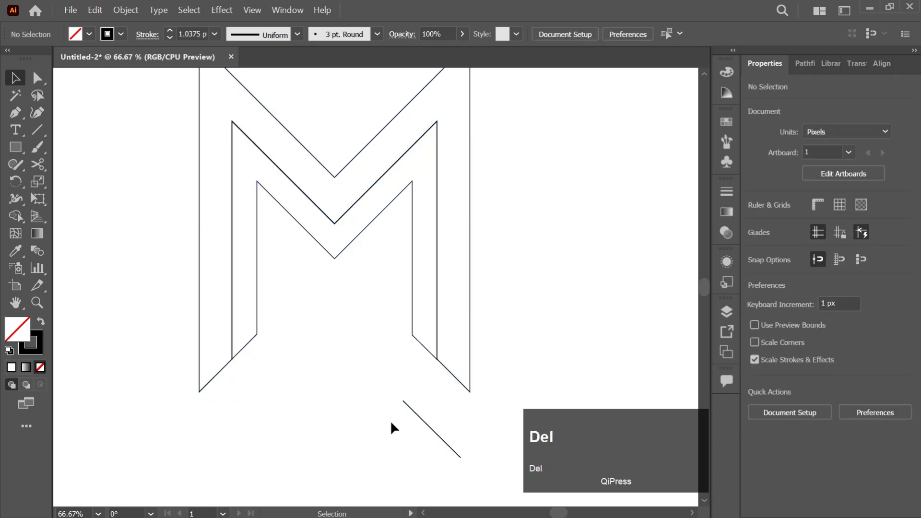
{"action": "left_click_drag", "start_coordinate": [364, 473], "coordinate": [363, 471]}
{"action": "key", "text": "Delete"}
Step: Select both nested M shapes and move them together to about X 704 px, Y 366 px
{"action": "left_click_drag", "start_coordinate": [419, 343], "coordinate": [411, 362]}
{"action": "key", "text": "ctrl+z"}
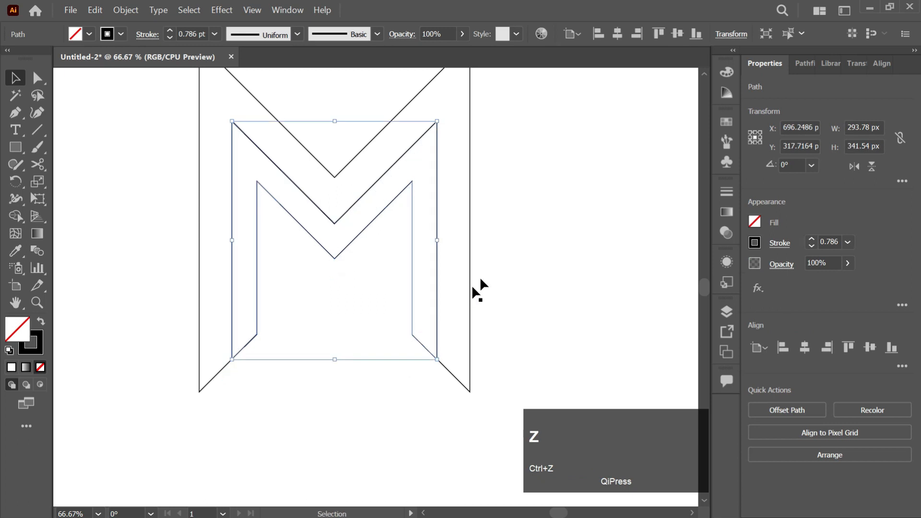
{"action": "left_click", "coordinate": [471, 283]}
{"action": "left_click_drag", "start_coordinate": [436, 318], "coordinate": [443, 382]}
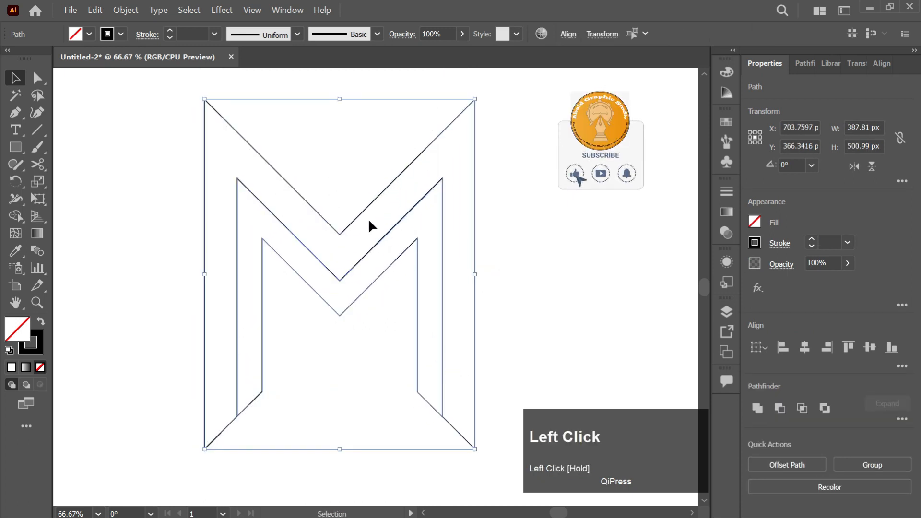
Step: Draw a vertical Pen line through the central V points of both M shapes, extending past them at both ends
{"action": "key", "text": "p"}
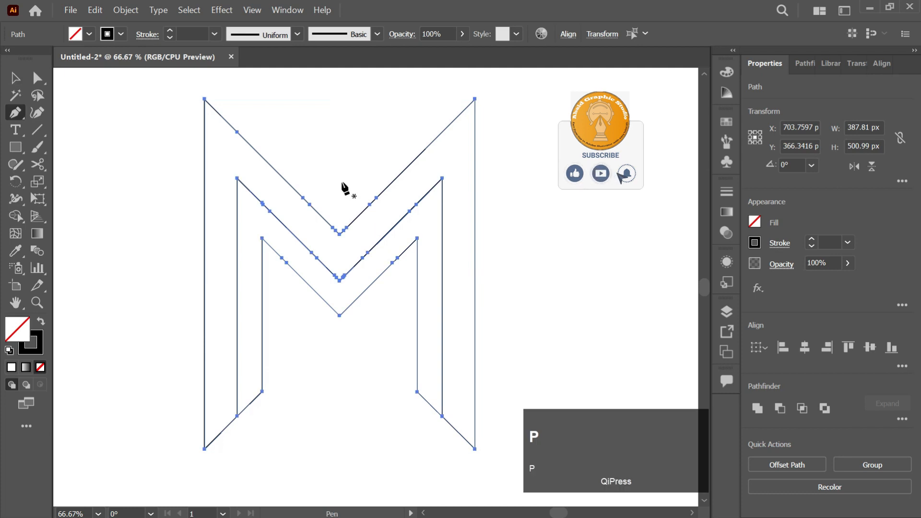
{"action": "left_click", "coordinate": [339, 170]}
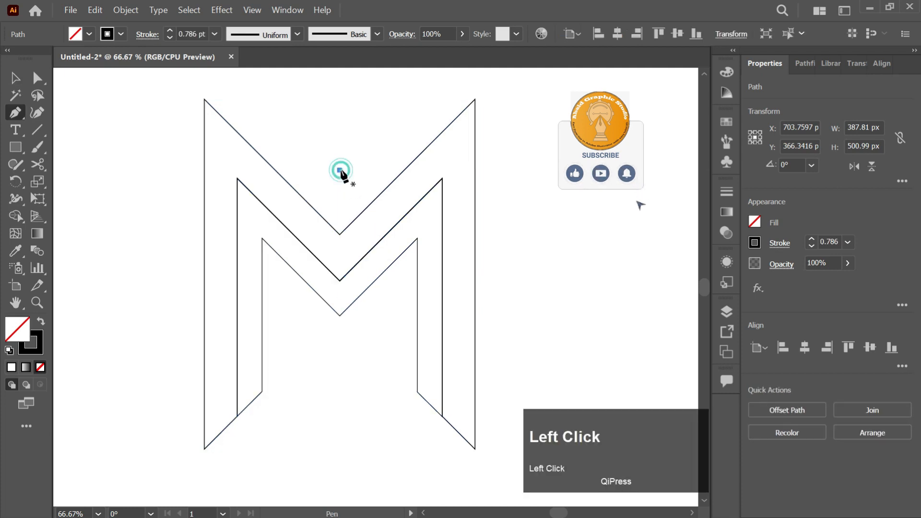
{"action": "left_click", "coordinate": [339, 368], "text": "shift"}
{"action": "key", "text": "Escape"}
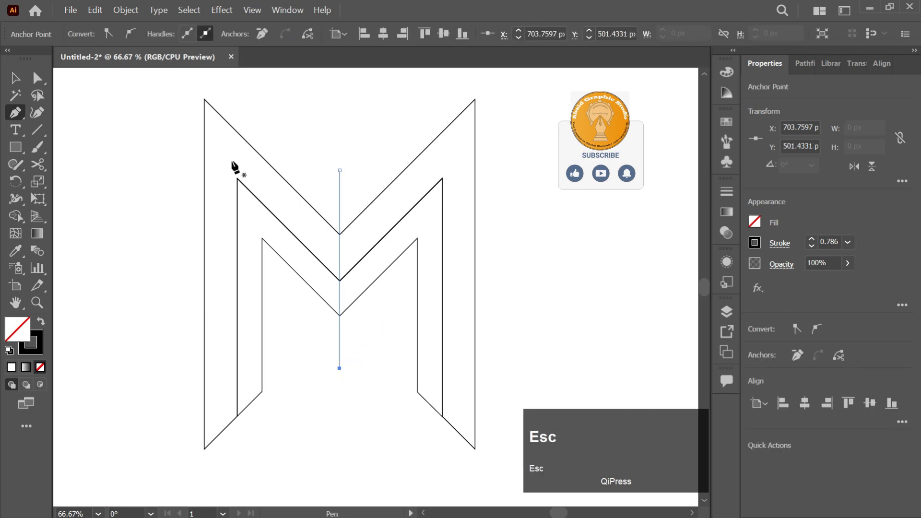
Step: Draw slanted Pen lines from the large M's two upper corners through the nested corners on each side, ending just past the innermost ones
{"action": "left_click", "coordinate": [205, 98]}
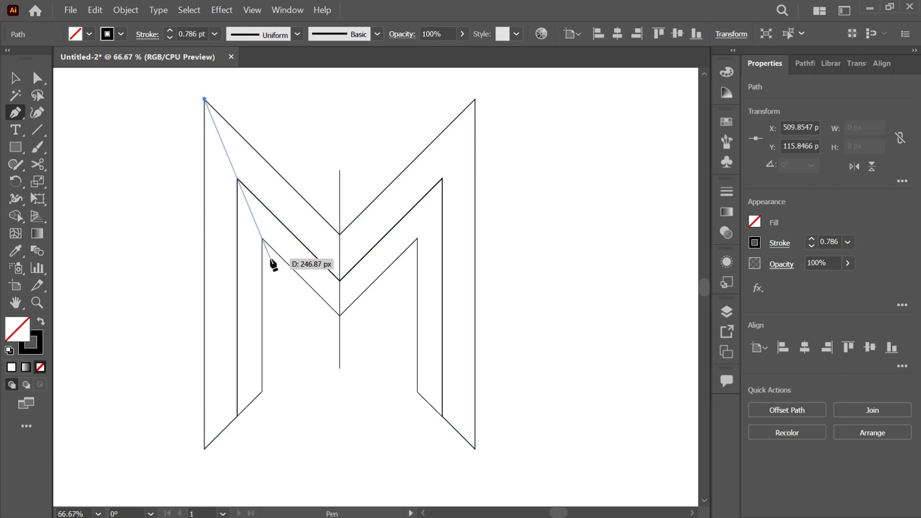
{"action": "left_click", "coordinate": [270, 258]}
{"action": "key", "text": "Escape"}
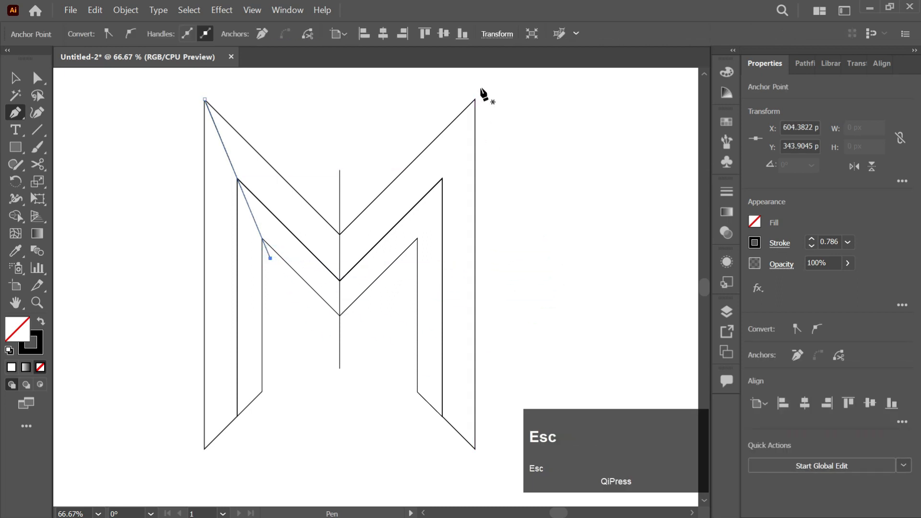
{"action": "left_click", "coordinate": [475, 99]}
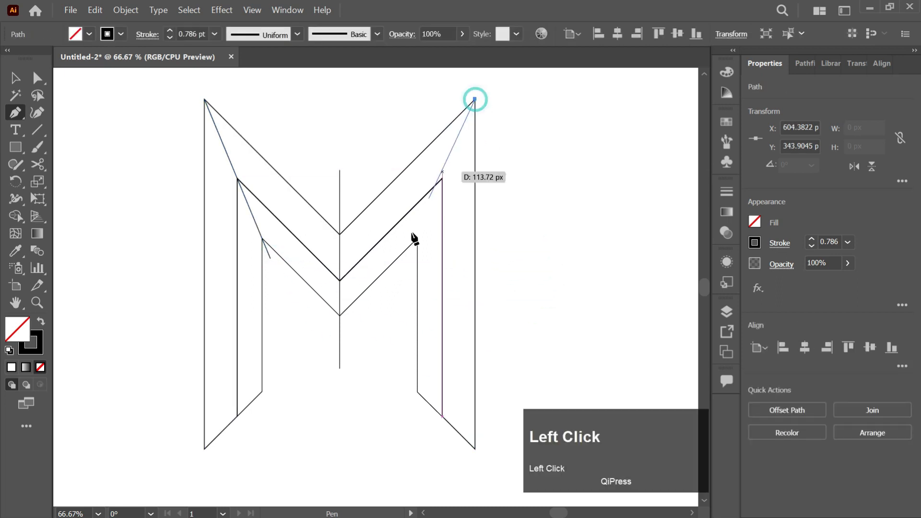
{"action": "left_click", "coordinate": [403, 275]}
{"action": "key", "text": "v"}
Step: Select all artwork and split the nested M shapes into separate leg and arm faces with Shape Builder
{"action": "left_click_drag", "start_coordinate": [544, 101], "coordinate": [169, 427]}
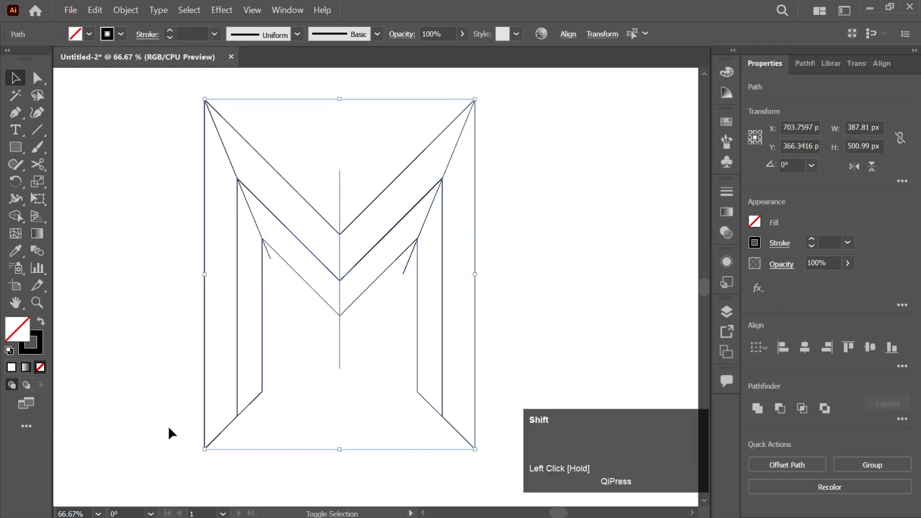
{"action": "key", "text": "shift+m"}
{"action": "left_click", "coordinate": [283, 249]}
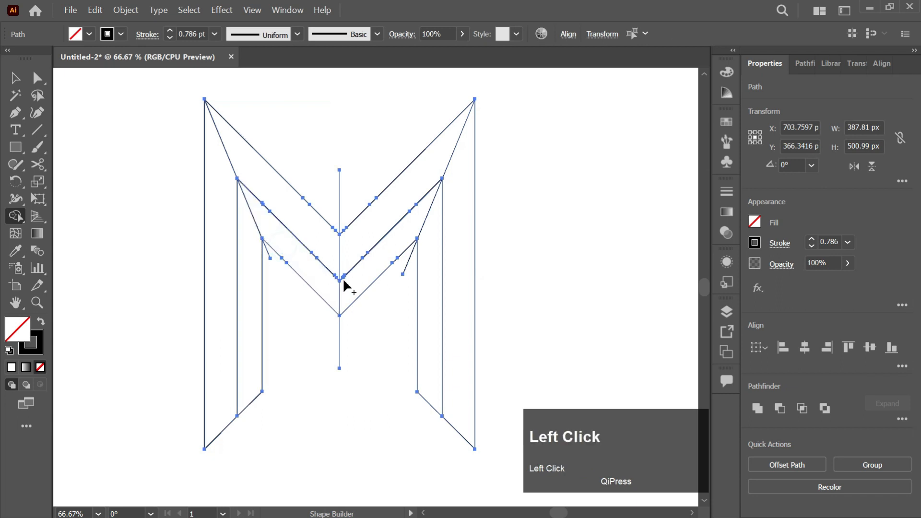
{"action": "left_click", "coordinate": [426, 265]}
{"action": "left_click", "coordinate": [250, 301]}
{"action": "left_click", "coordinate": [223, 312]}
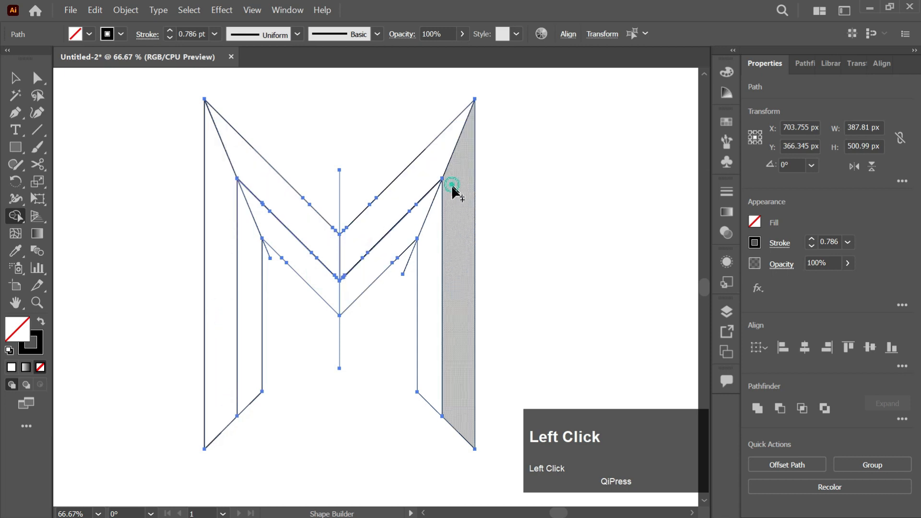
Step: Erase the overhanging ends of the vertical centre line and both slanted lines with Shape Builder
{"action": "scroll", "coordinate": [412, 266], "scroll_direction": "up", "scroll_amount": 2}
{"action": "left_click", "coordinate": [411, 272], "text": "alt"}
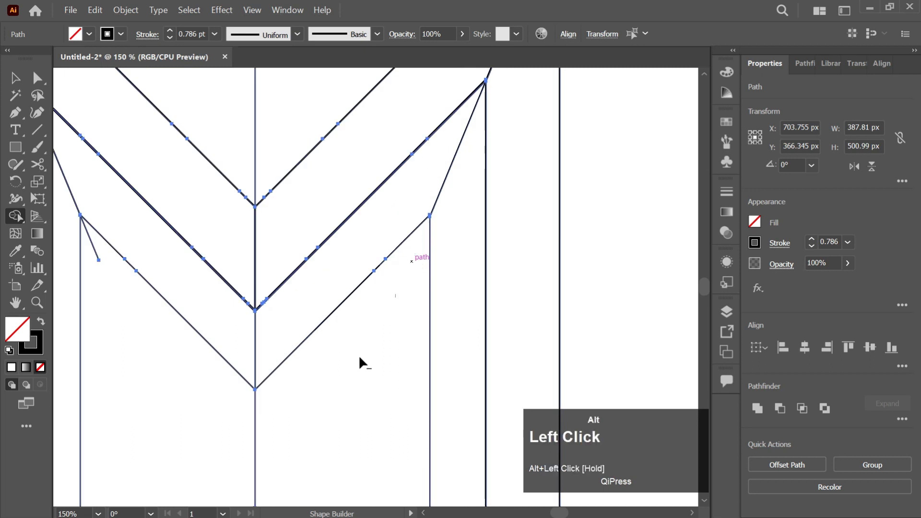
{"action": "left_click_drag", "start_coordinate": [220, 433], "coordinate": [221, 434]}
{"action": "scroll", "coordinate": [254, 149], "scroll_direction": "down", "scroll_amount": 2}
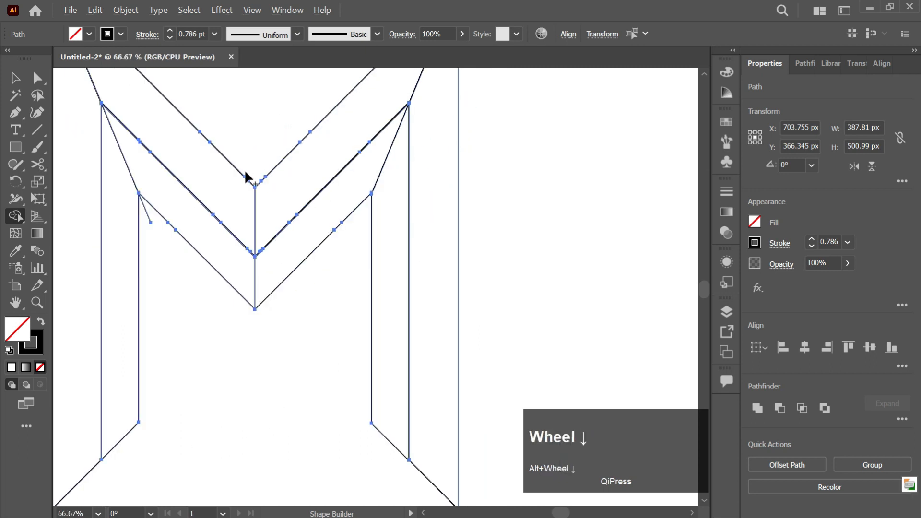
{"action": "scroll", "coordinate": [181, 196], "scroll_direction": "up", "scroll_amount": 2}
{"action": "mouse_move", "coordinate": [181, 193]}
{"action": "left_mouse_down"}
{"action": "mouse_move", "coordinate": [186, 185]}
{"action": "mouse_move", "coordinate": [206, 204]}
{"action": "left_mouse_up"}
{"action": "scroll", "coordinate": [331, 185], "scroll_direction": "down", "scroll_amount": 2}
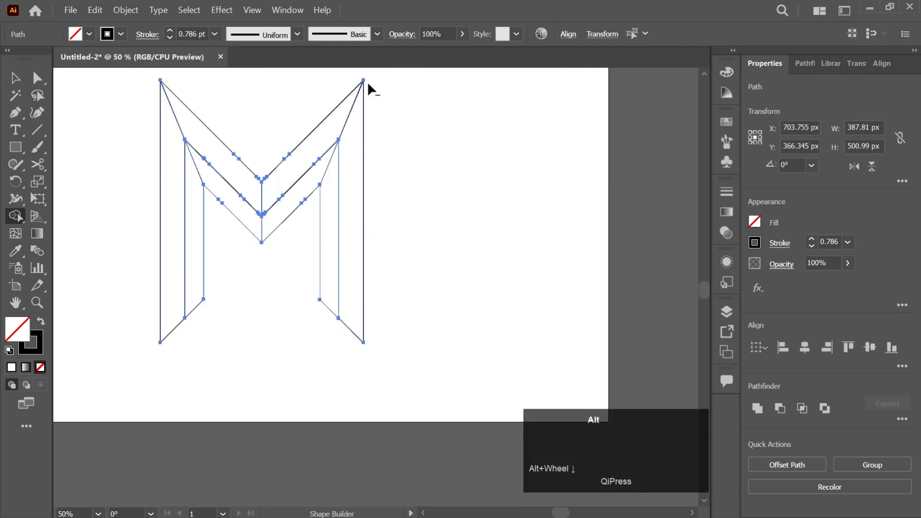
Step: Try shifting the inner right leg face to test that it is a separate shape, and undo the move
{"action": "scroll", "coordinate": [364, 82], "scroll_direction": "up", "scroll_amount": 1}
{"action": "scroll", "coordinate": [365, 96], "scroll_direction": "down", "scroll_amount": 2}
{"action": "scroll", "coordinate": [374, 124], "scroll_direction": "left", "scroll_amount": 1}
{"action": "scroll", "coordinate": [381, 134], "scroll_direction": "up", "scroll_amount": 1}
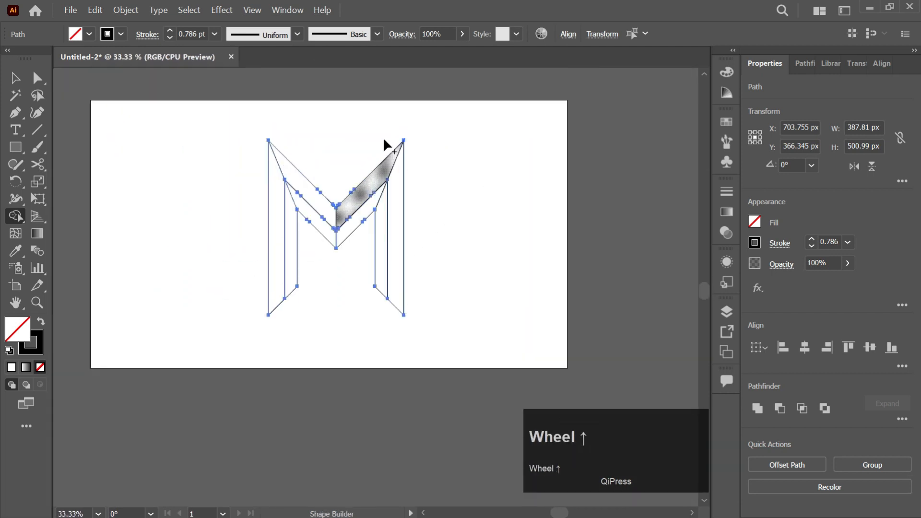
{"action": "key", "text": "v"}
{"action": "left_click", "coordinate": [440, 166]}
{"action": "left_click_drag", "start_coordinate": [387, 247], "coordinate": [385, 268]}
{"action": "key", "text": "ctrl+z"}
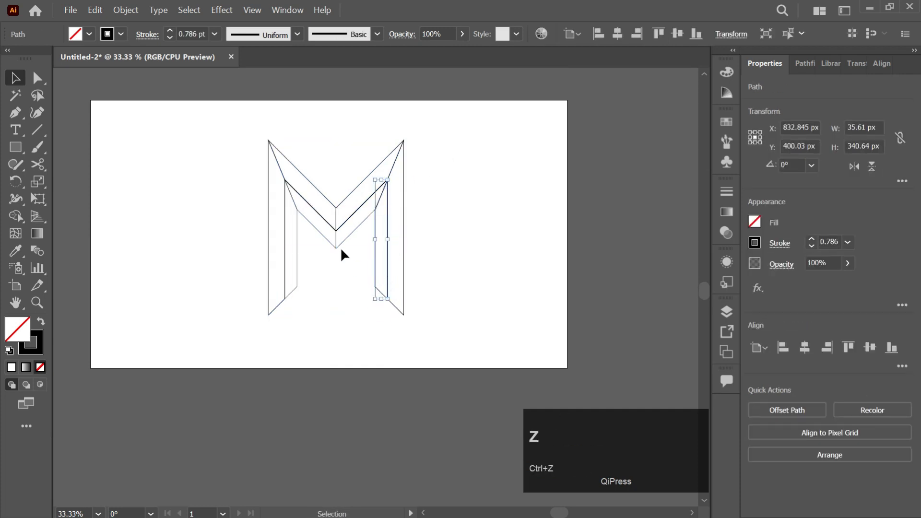
Step: Select all faces of the M and fill them with a linear white-to-black gradient at 0°
{"action": "scroll", "coordinate": [338, 245], "scroll_direction": "up", "scroll_amount": 1}
{"action": "scroll", "coordinate": [350, 250], "scroll_direction": "up", "scroll_amount": 2, "text": "alt"}
{"action": "left_click", "coordinate": [480, 168]}
{"action": "left_click_drag", "start_coordinate": [526, 132], "coordinate": [154, 427]}
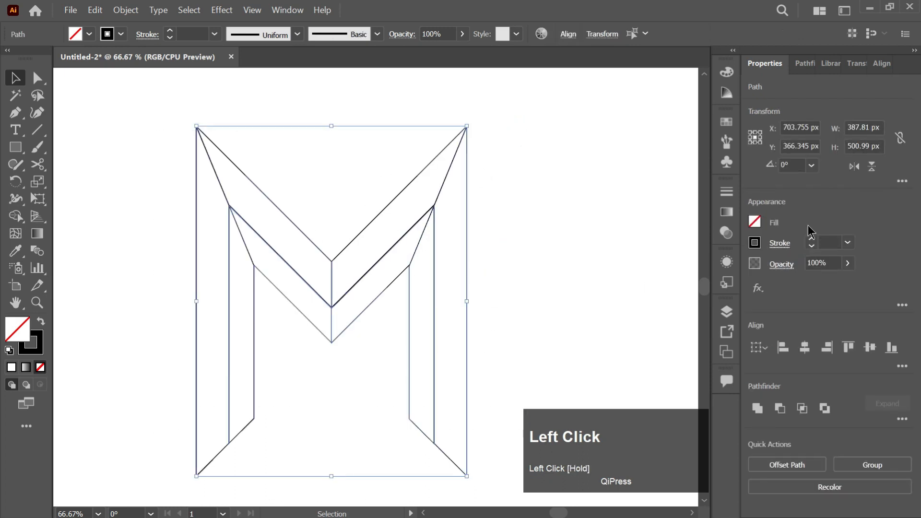
{"action": "left_click", "coordinate": [726, 213]}
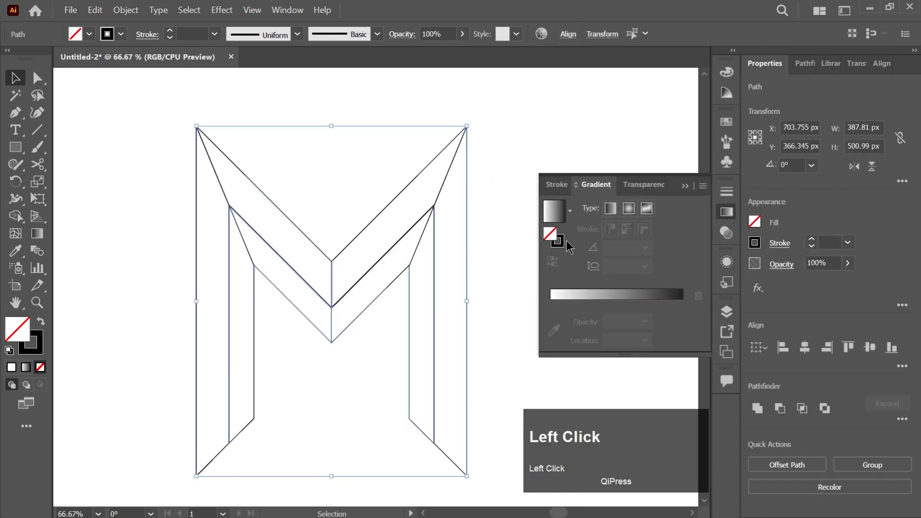
{"action": "left_click", "coordinate": [577, 296]}
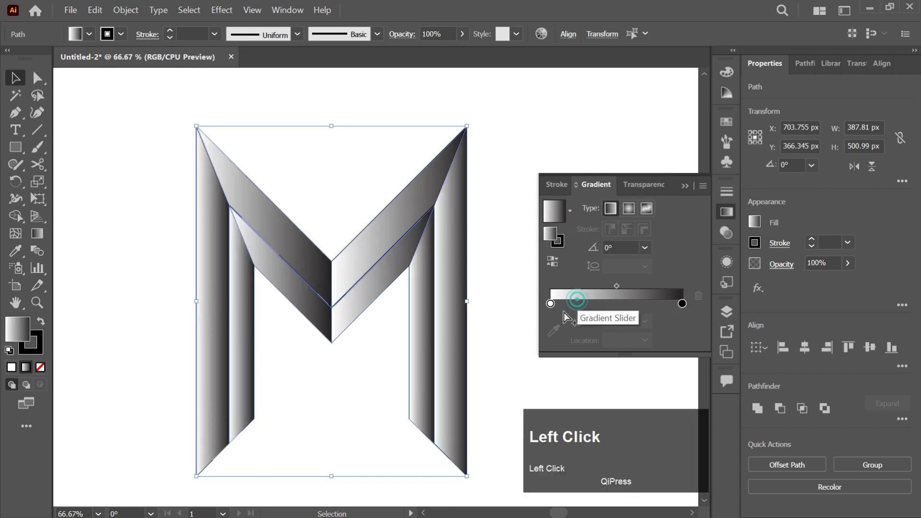
Step: Change the gradient's white starting stop to the cyan swatch for all faces
{"action": "double_click", "coordinate": [551, 303]}
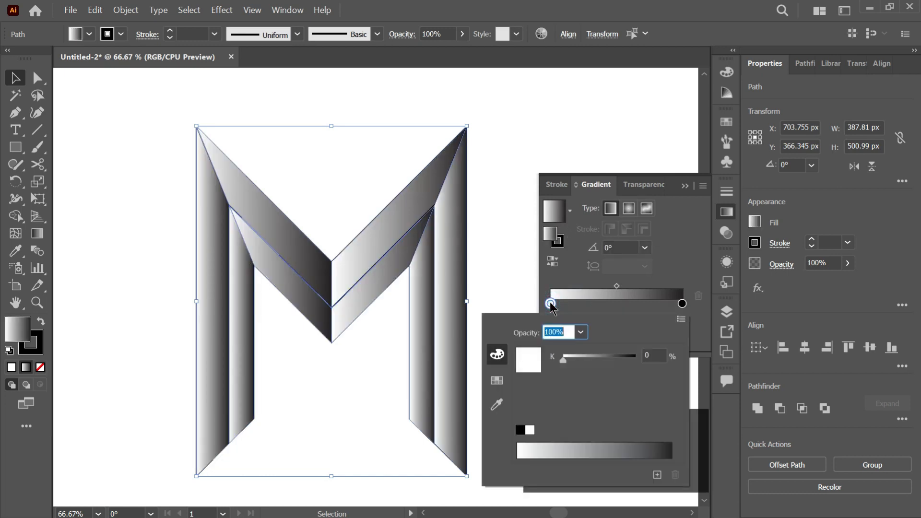
{"action": "left_click", "coordinate": [491, 385]}
{"action": "left_click", "coordinate": [568, 349]}
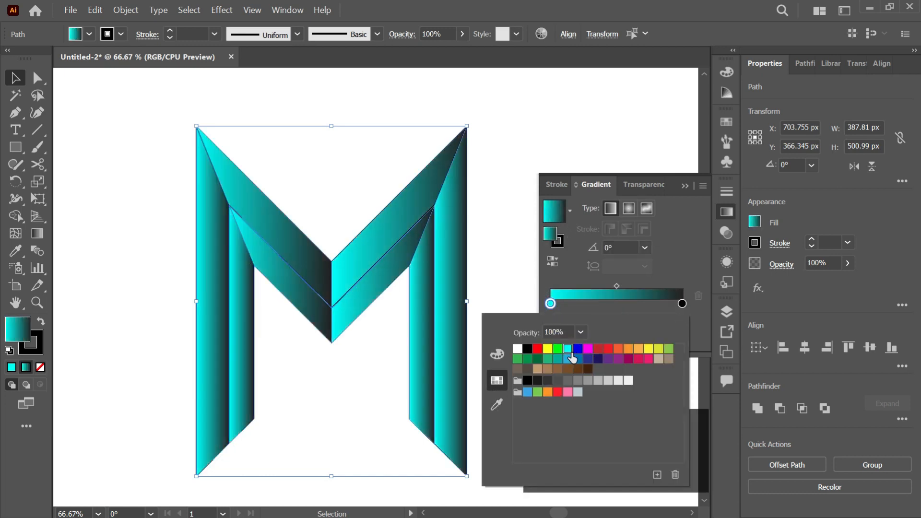
{"action": "left_click", "coordinate": [624, 303]}
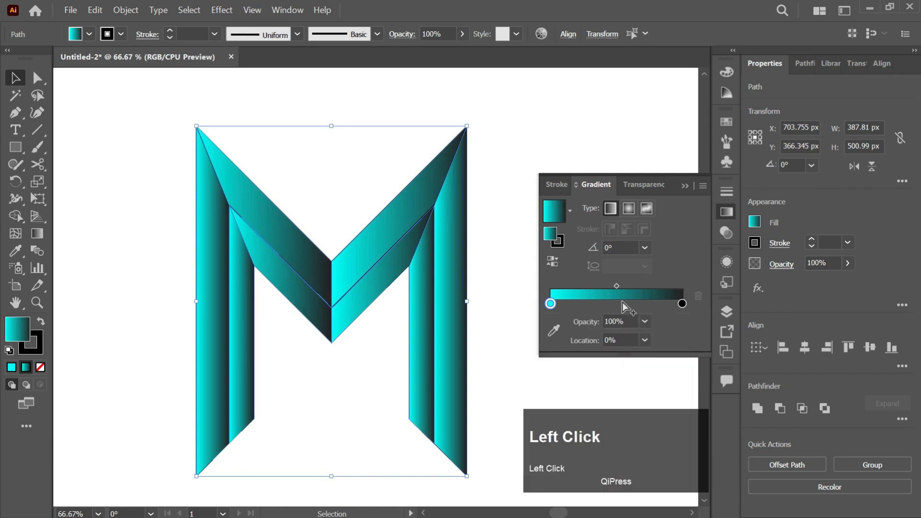
{"action": "left_click", "coordinate": [685, 186]}
Step: Remove the stroke from all faces of the M and clear the selection
{"action": "left_click", "coordinate": [499, 241]}
{"action": "mouse_move", "coordinate": [165, 109]}
{"action": "left_mouse_down"}
{"action": "mouse_move", "coordinate": [480, 330]}
{"action": "mouse_move", "coordinate": [271, 394]}
{"action": "left_mouse_up"}
{"action": "left_click", "coordinate": [35, 341]}
{"action": "left_click", "coordinate": [40, 367]}
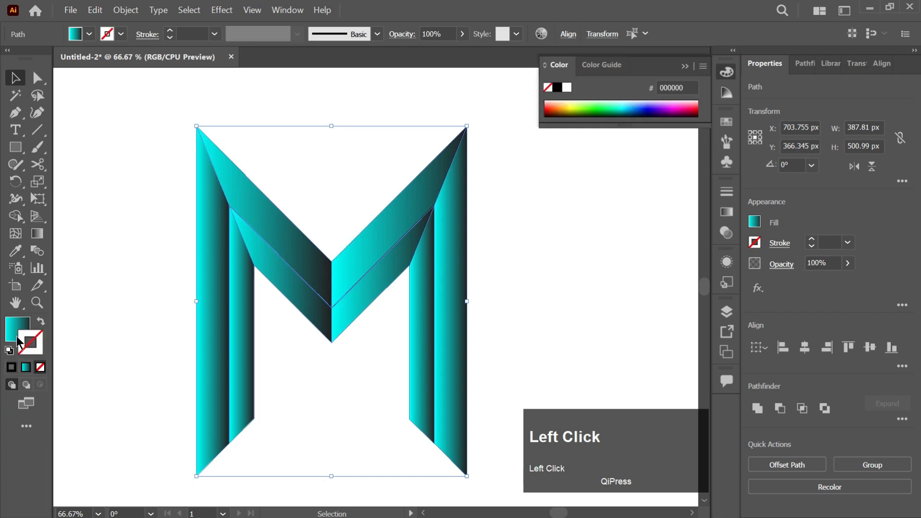
{"action": "left_click", "coordinate": [685, 66]}
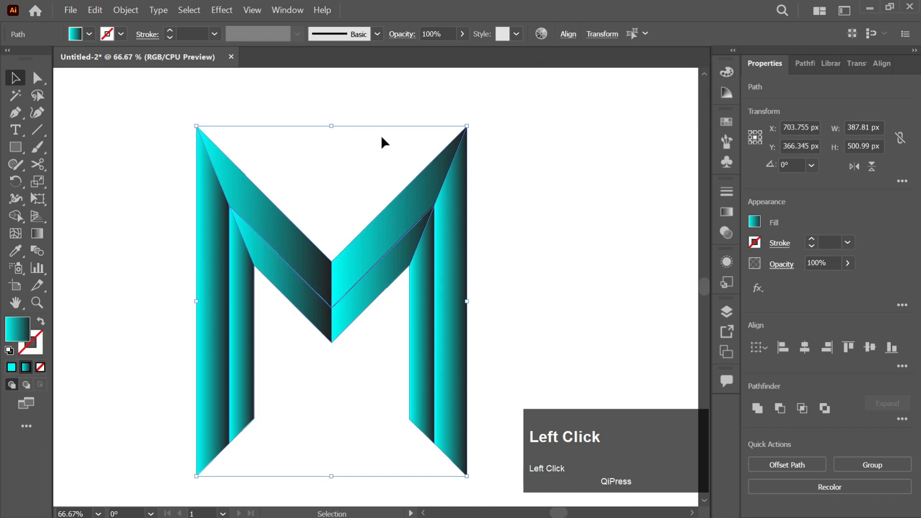
{"action": "left_click", "coordinate": [383, 143]}
Step: Redirect the gradients of the outer left leg, cyan at its foot, and the outer left arm, cyan at its upper corner, along their lengths
{"action": "left_click", "coordinate": [211, 312]}
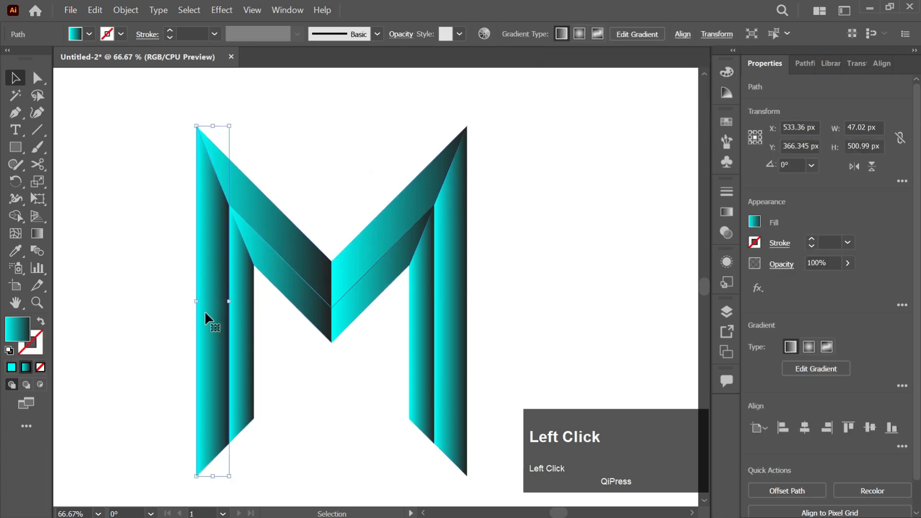
{"action": "key", "text": "g"}
{"action": "left_click_drag", "start_coordinate": [207, 462], "coordinate": [222, 174]}
{"action": "left_click", "coordinate": [259, 202], "text": "ctrl"}
{"action": "left_click", "coordinate": [228, 169]}
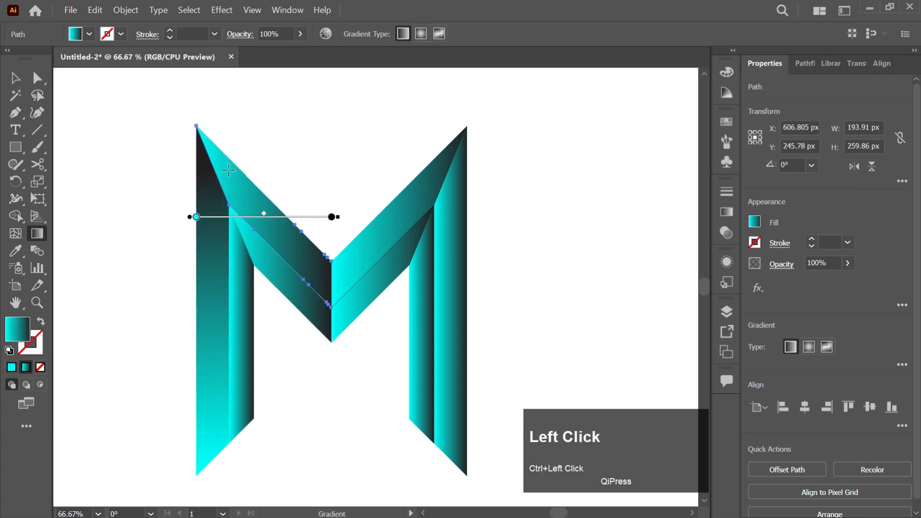
{"action": "mouse_move", "coordinate": [202, 139]}
{"action": "left_mouse_down"}
{"action": "mouse_move", "coordinate": [192, 178]}
{"action": "mouse_move", "coordinate": [274, 212]}
{"action": "mouse_move", "coordinate": [328, 267]}
{"action": "left_mouse_up"}
Step: Redirect the gradients of the outer right arm, cyan at the central V, and the outer right leg, cyan at its upper end
{"action": "left_click", "coordinate": [352, 261], "text": "ctrl"}
{"action": "left_click", "coordinate": [447, 153]}
{"action": "mouse_move", "coordinate": [465, 151]}
{"action": "left_mouse_down"}
{"action": "mouse_move", "coordinate": [336, 263]}
{"action": "mouse_move", "coordinate": [338, 279]}
{"action": "mouse_move", "coordinate": [450, 163]}
{"action": "mouse_move", "coordinate": [445, 146]}
{"action": "left_mouse_up"}
{"action": "left_click", "coordinate": [459, 221], "text": "ctrl"}
{"action": "left_click_drag", "start_coordinate": [453, 458], "coordinate": [453, 240]}
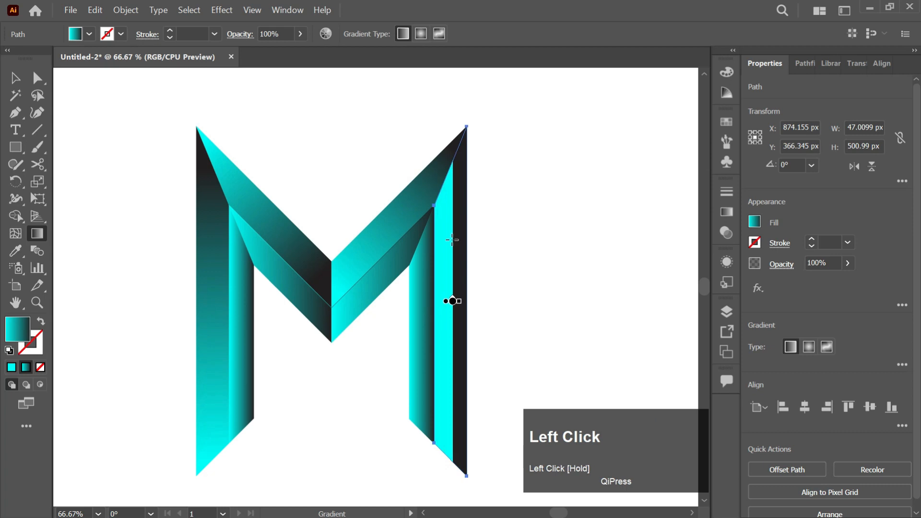
{"action": "left_click_drag", "start_coordinate": [445, 180], "coordinate": [446, 449]}
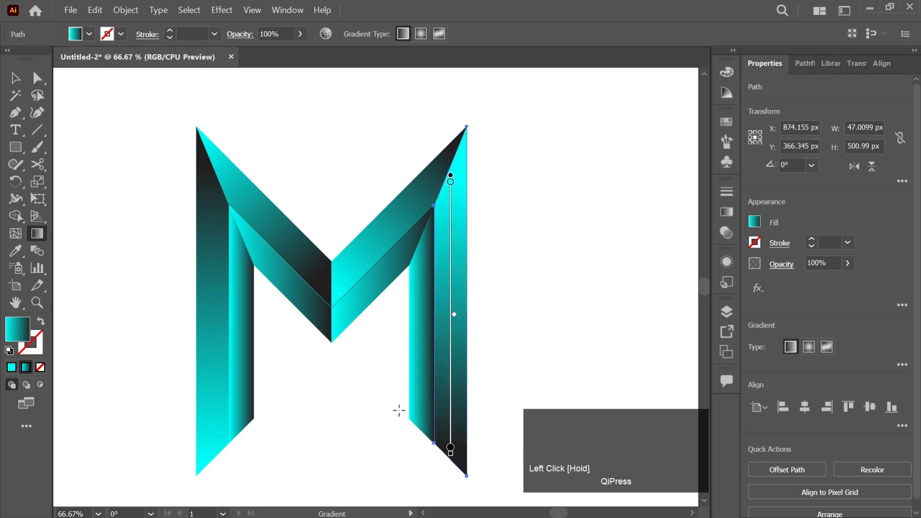
Step: Redirect the gradients of the inner right leg, cyan at its foot, and the inner right arm, black at the central V
{"action": "left_click", "coordinate": [424, 396], "text": "ctrl"}
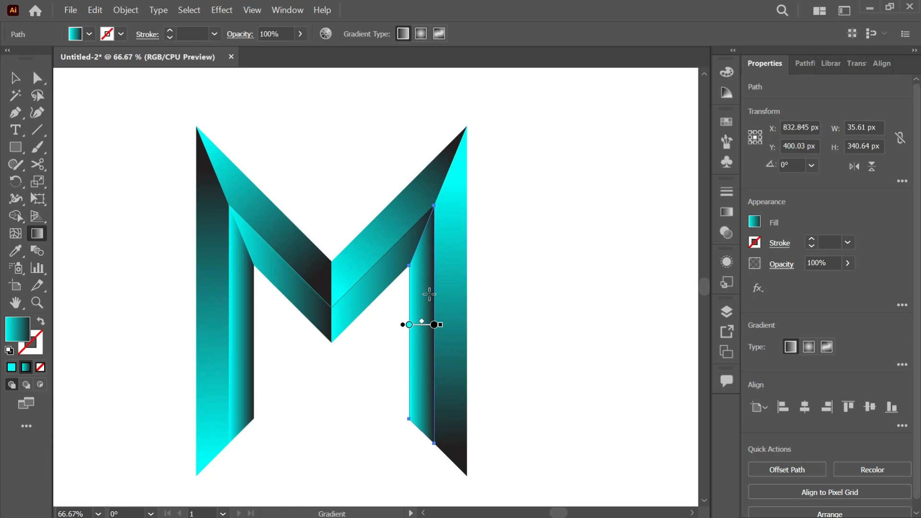
{"action": "left_click_drag", "start_coordinate": [413, 427], "coordinate": [243, 232]}
{"action": "left_click", "coordinate": [379, 282], "text": "ctrl"}
Step: Redirect the gradients of the inner left arm, cyan at the central V, and the inner left leg, cyan at its upper end
{"action": "left_click", "coordinate": [291, 299], "text": "ctrl"}
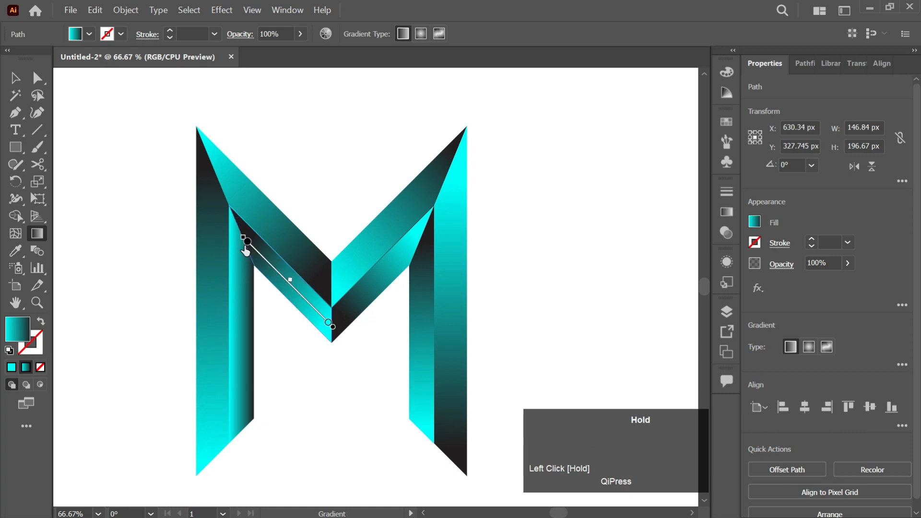
{"action": "left_click", "coordinate": [235, 300], "text": "ctrl"}
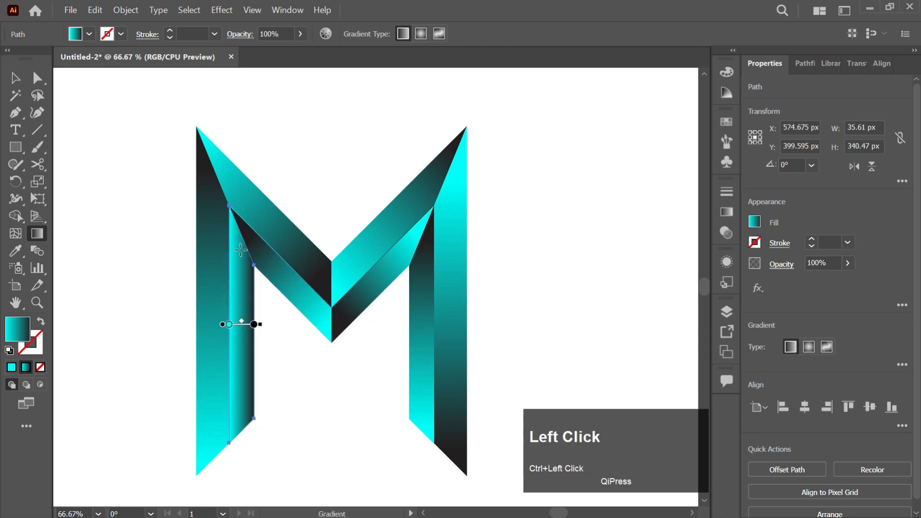
{"action": "left_click_drag", "start_coordinate": [241, 238], "coordinate": [250, 424]}
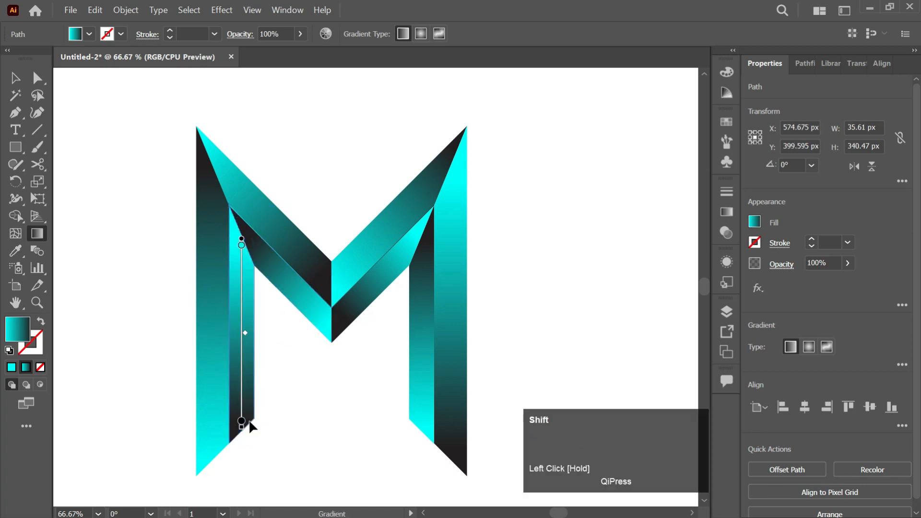
Step: Select all faces of the M, group them into one object and clear the selection
{"action": "key", "text": "v"}
{"action": "left_click", "coordinate": [510, 185]}
{"action": "left_click_drag", "start_coordinate": [517, 131], "coordinate": [148, 425]}
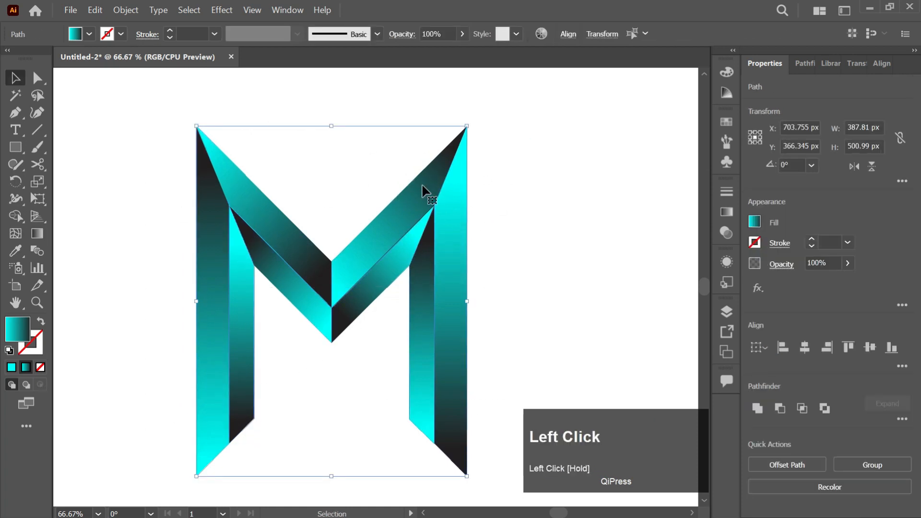
{"action": "key", "text": "ctrl+g"}
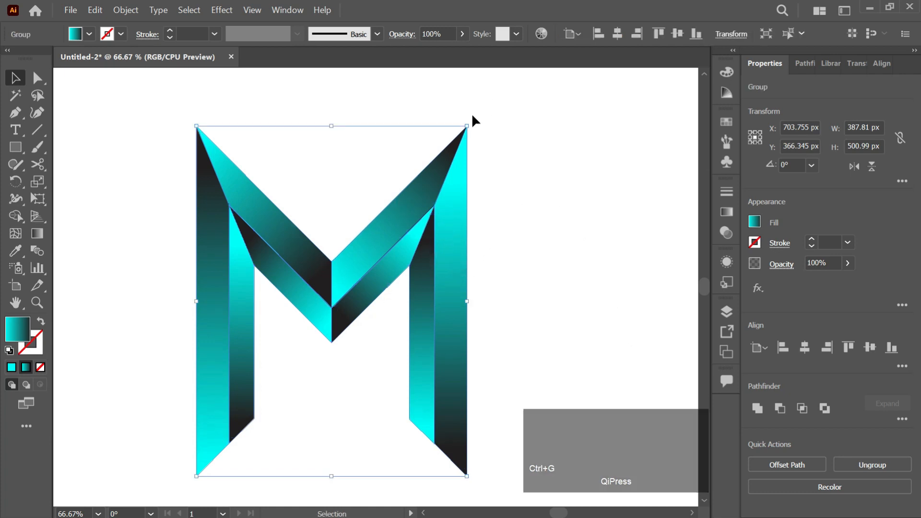
{"action": "left_click", "coordinate": [482, 200]}
Step: Rotate the grouped M by 180° into a W and stretch it to about 617 by 667 px
{"action": "key", "text": "ctrl+0"}
{"action": "left_click", "coordinate": [465, 281]}
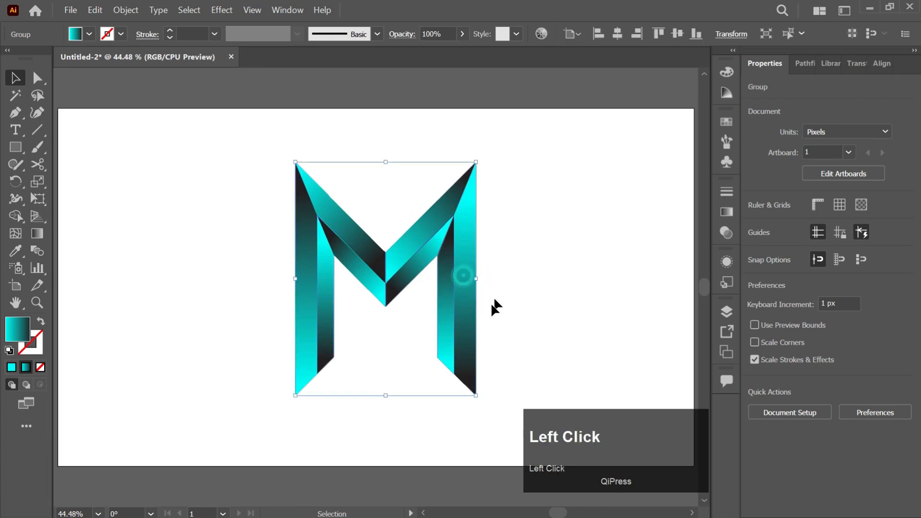
{"action": "left_click_drag", "start_coordinate": [478, 279], "coordinate": [506, 280]}
{"action": "left_click", "coordinate": [553, 207]}
{"action": "left_click", "coordinate": [487, 171]}
{"action": "left_click_drag", "start_coordinate": [510, 121], "coordinate": [339, 324]}
{"action": "left_click_drag", "start_coordinate": [509, 280], "coordinate": [530, 279]}
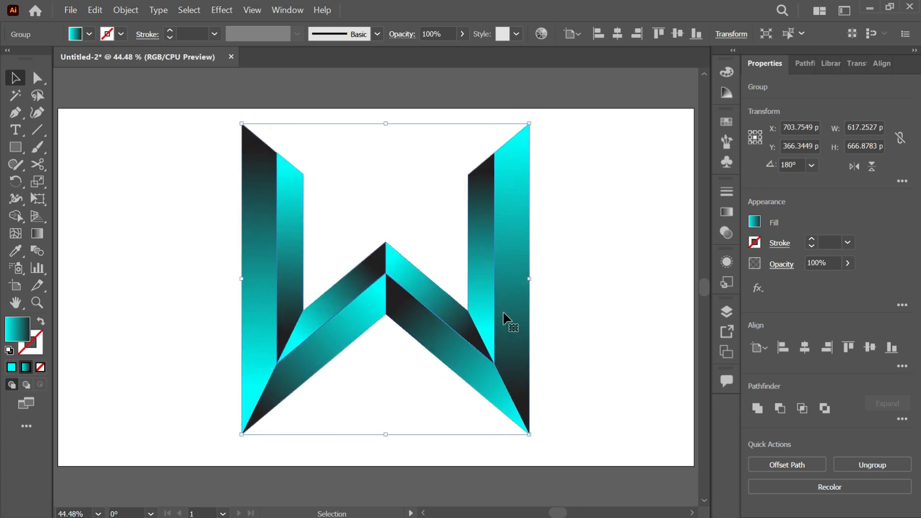
Step: Centre the grouped letter horizontally and vertically on the artboard and clear the selection
{"action": "left_click", "coordinate": [805, 348]}
{"action": "left_click", "coordinate": [870, 348]}
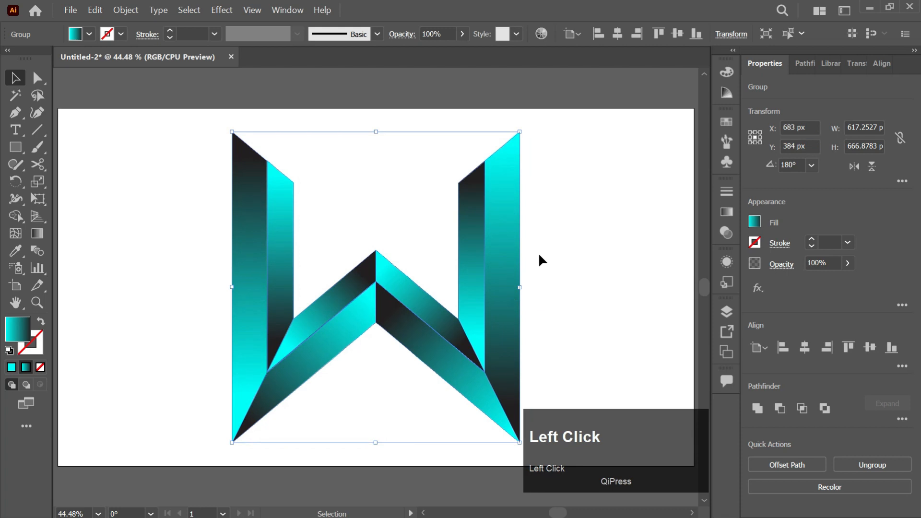
{"action": "left_click", "coordinate": [557, 283]}
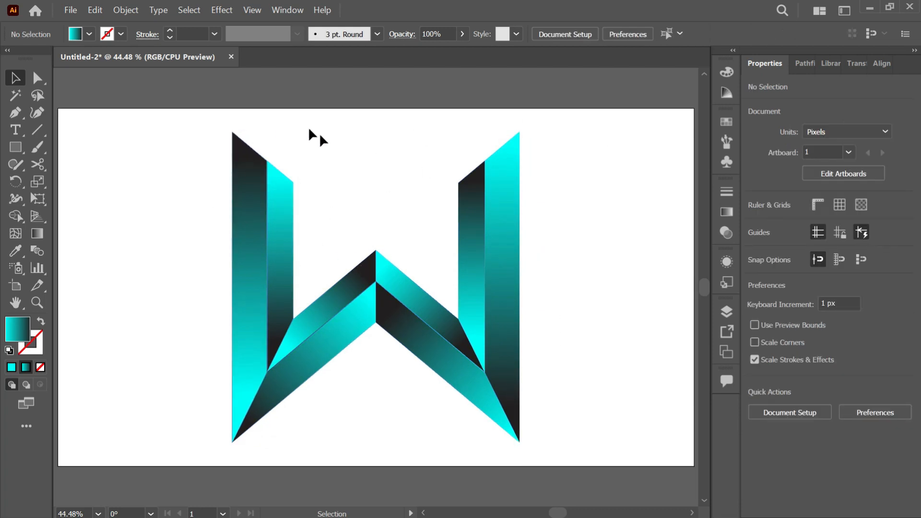
{"action": "left_click", "coordinate": [373, 191]}
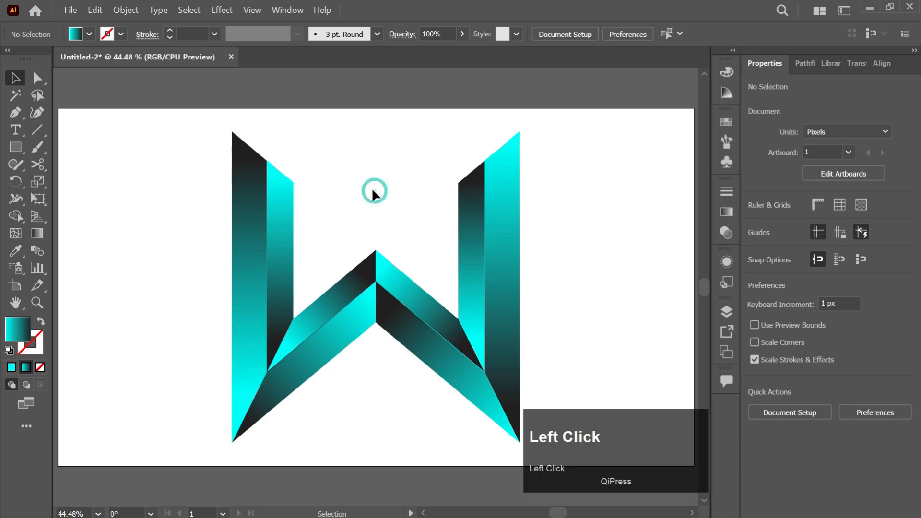